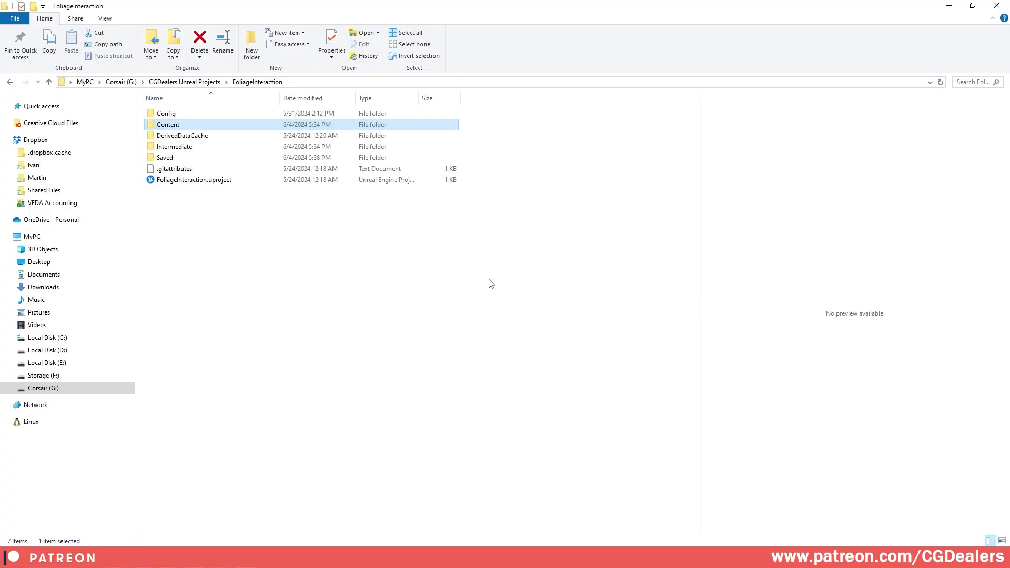
# Copy all folders from the FoliageInteraction project's Content folder and open the MotoricaAI project's Content folder
pyautogui.click(226, 246)
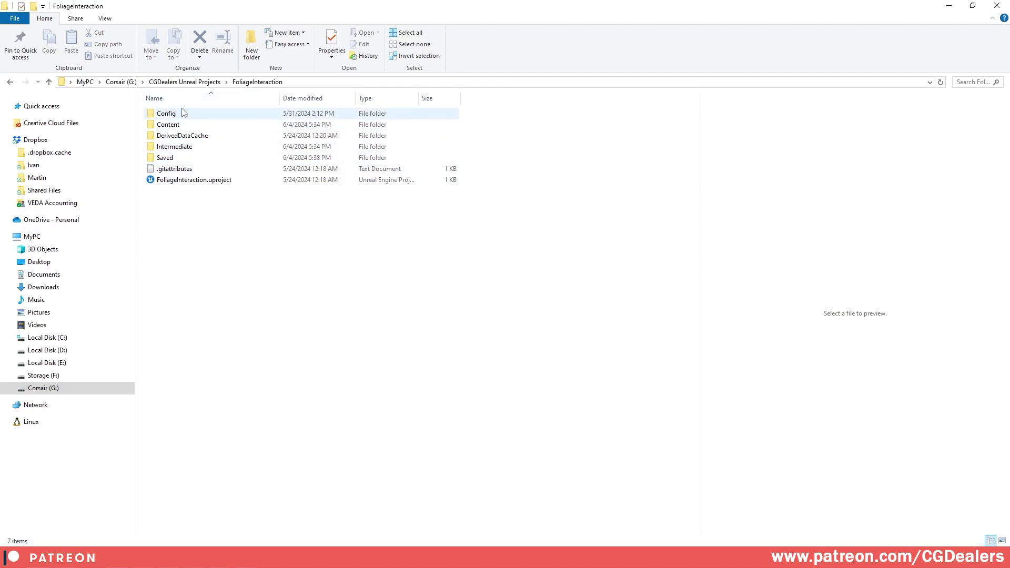
pyautogui.moveTo(180, 127)
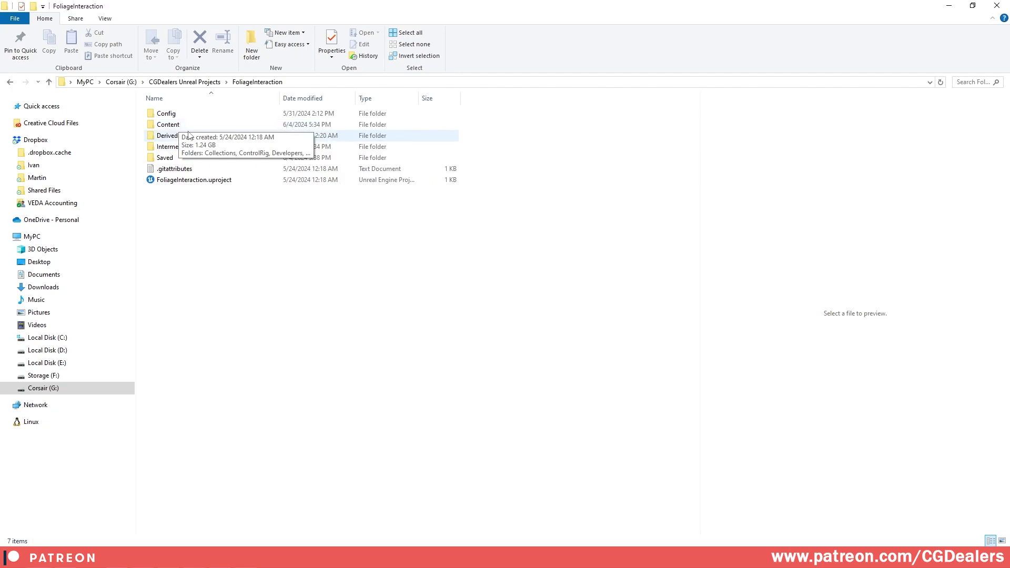
pyautogui.doubleClick(176, 126)
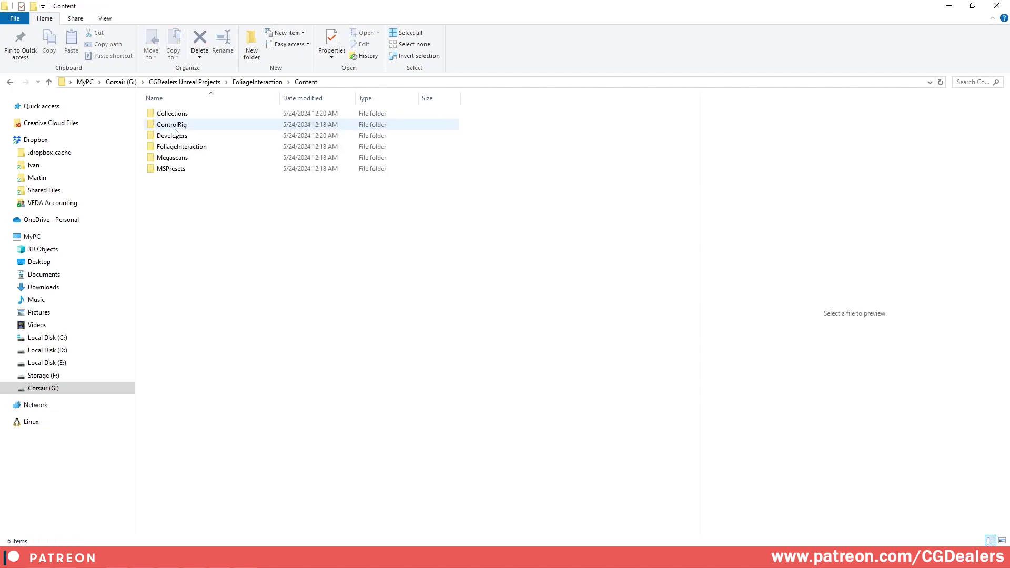
pyautogui.moveTo(179, 230); pyautogui.dragTo(141, 96)
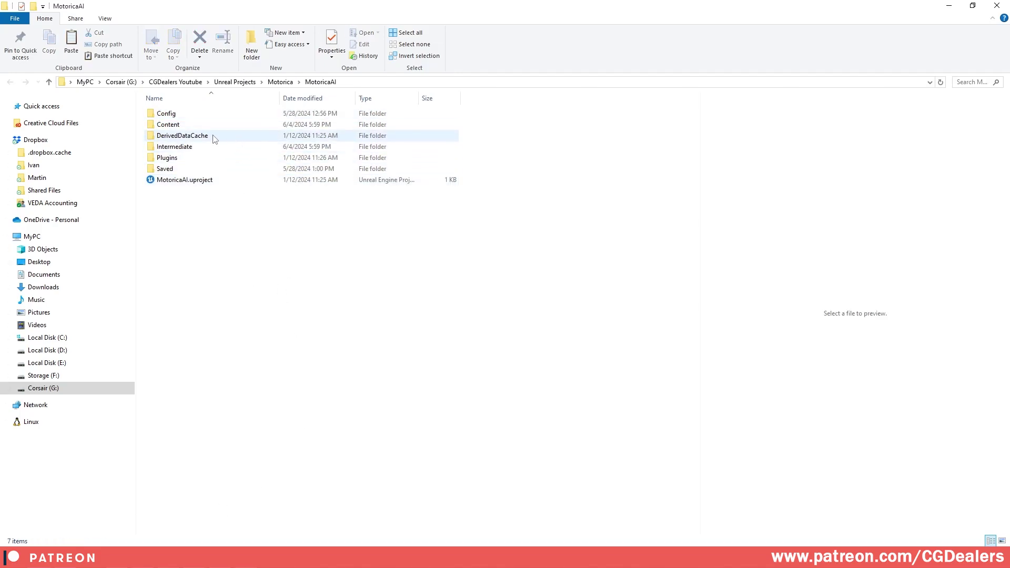
pyautogui.doubleClick(190, 130)
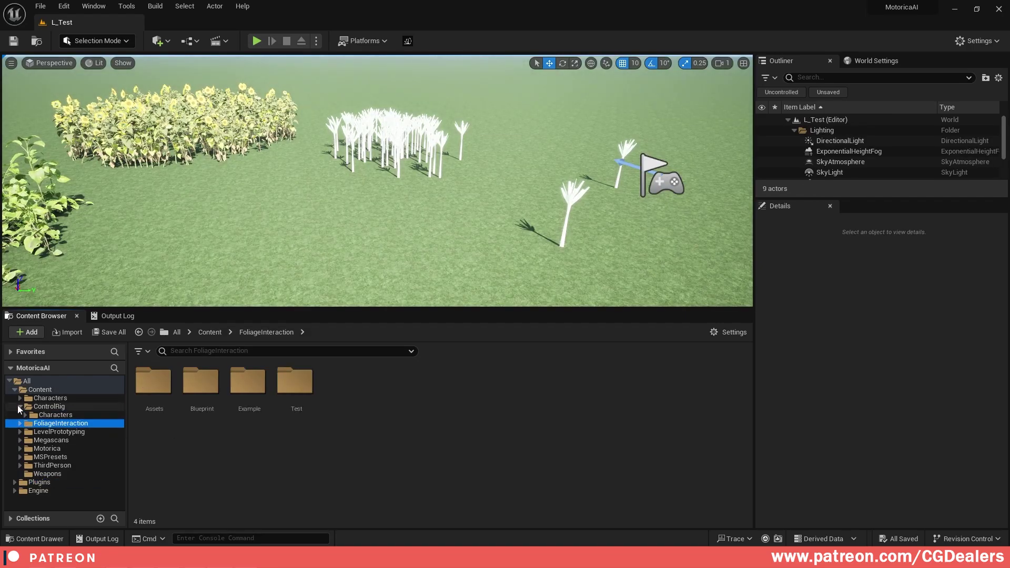
# In the MotoricaAI project in Unreal Editor, locate L_Test under FoliageInteraction/Example/Maps and briefly play-test the level
pyautogui.click(52, 465)
pyautogui.click(154, 389)
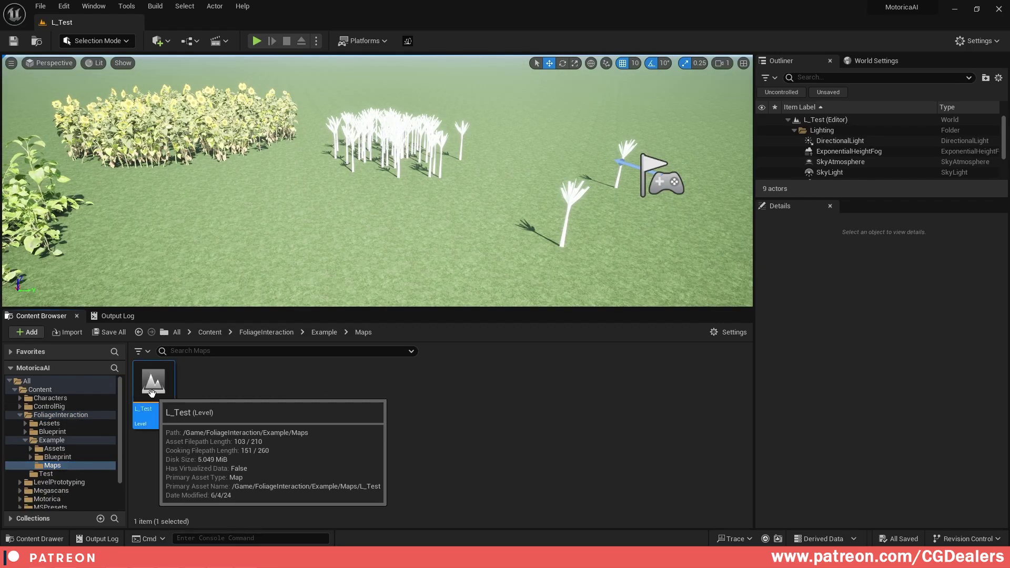
pyautogui.hotkey('alt', 'p')
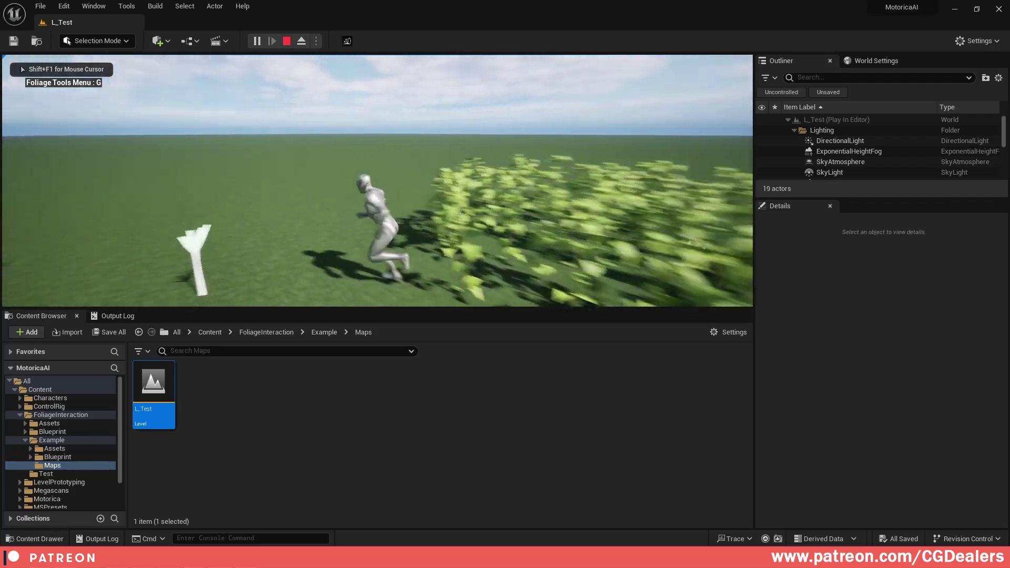
pyautogui.press('Escape')
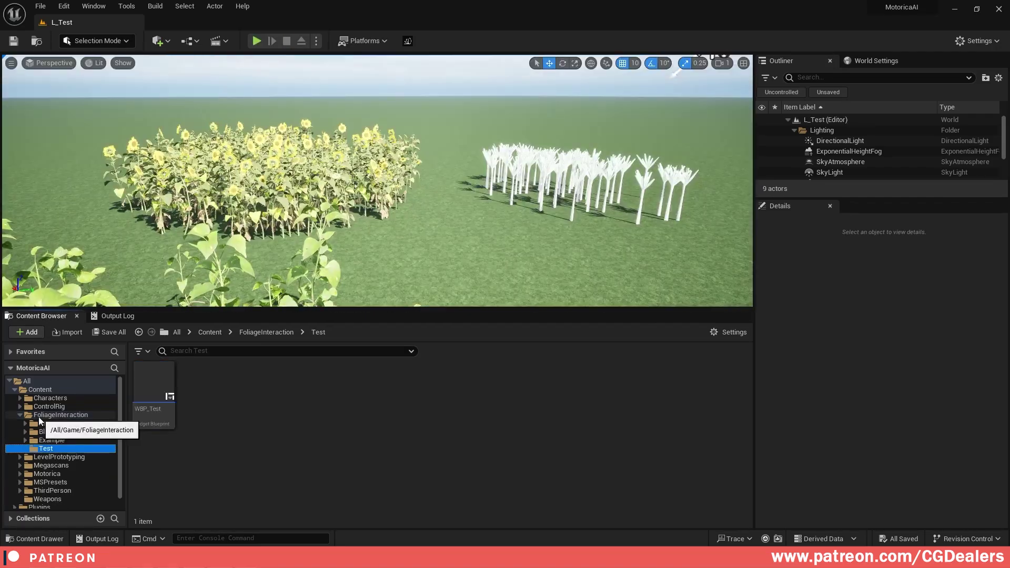
pyautogui.click(38, 416)
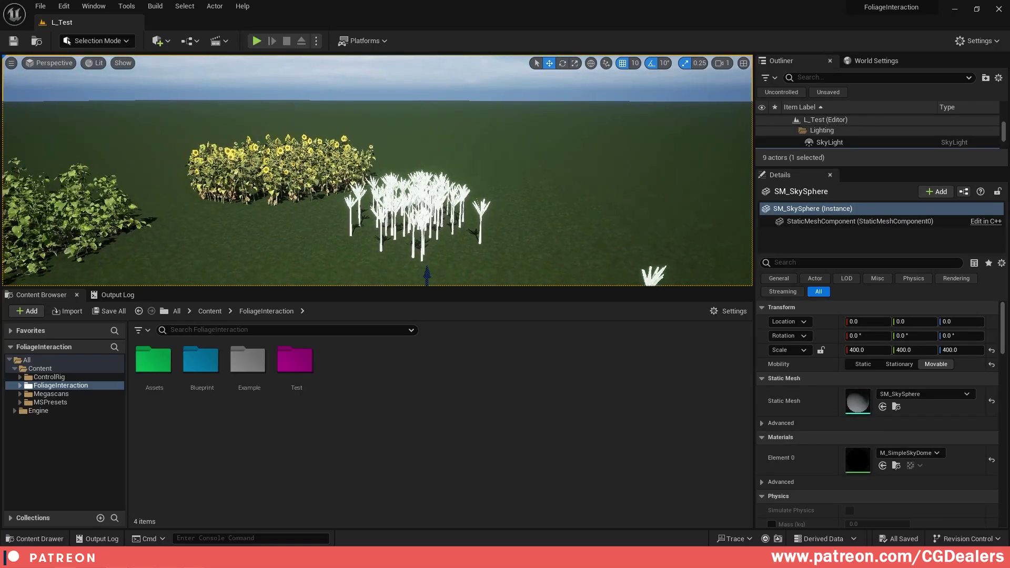
# In the FoliageInteraction project, switch the editor to Foliage mode and enlarge the level viewport
pyautogui.click(126, 42)
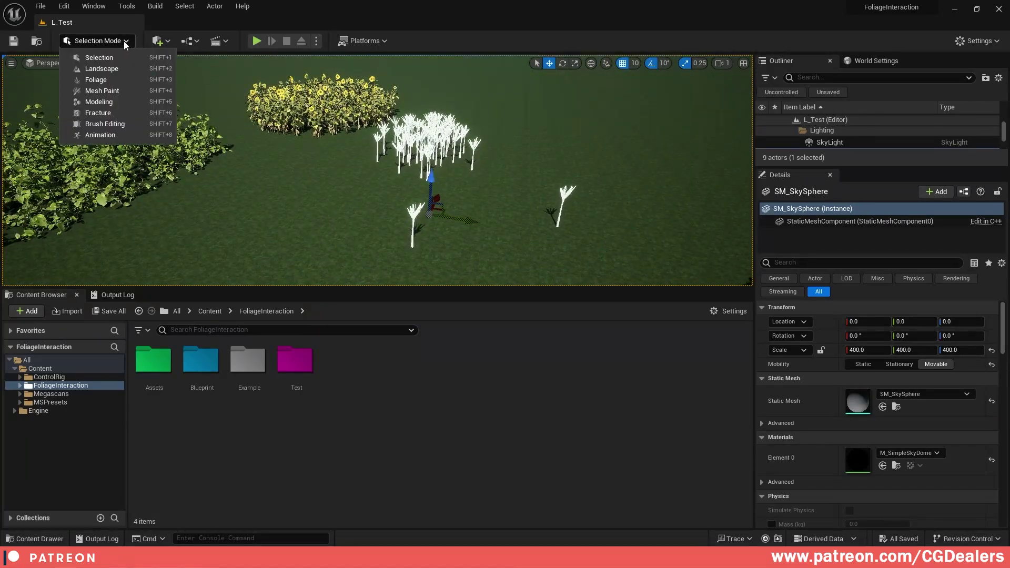
pyautogui.click(89, 82)
pyautogui.moveTo(262, 289); pyautogui.dragTo(137, 412)
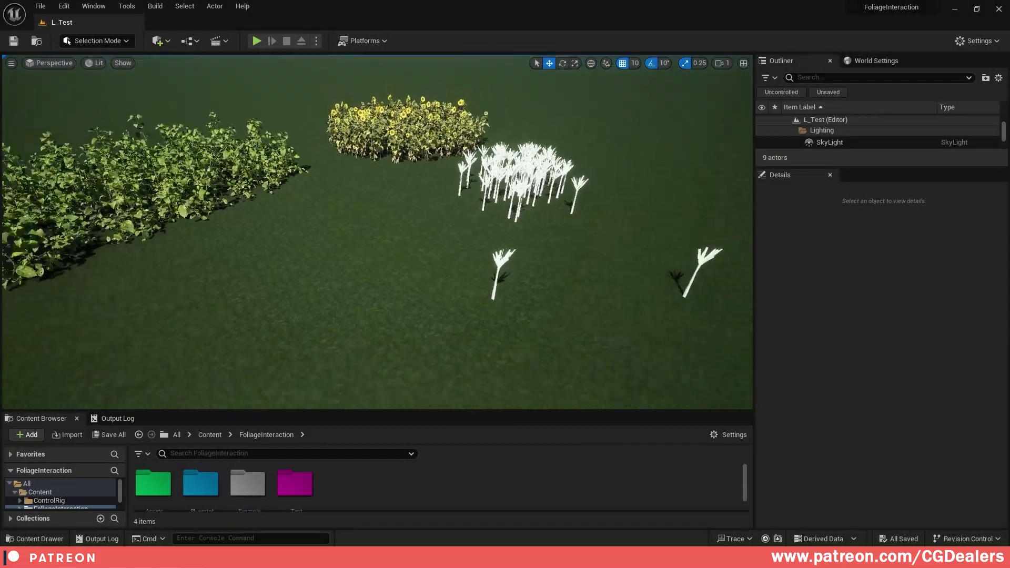
# Select the InstancedFoliageActor0 in the level and focus on its BPC_FISM_InteractiveFoliage_C_0 component
pyautogui.scroll(-3, 445, 153)
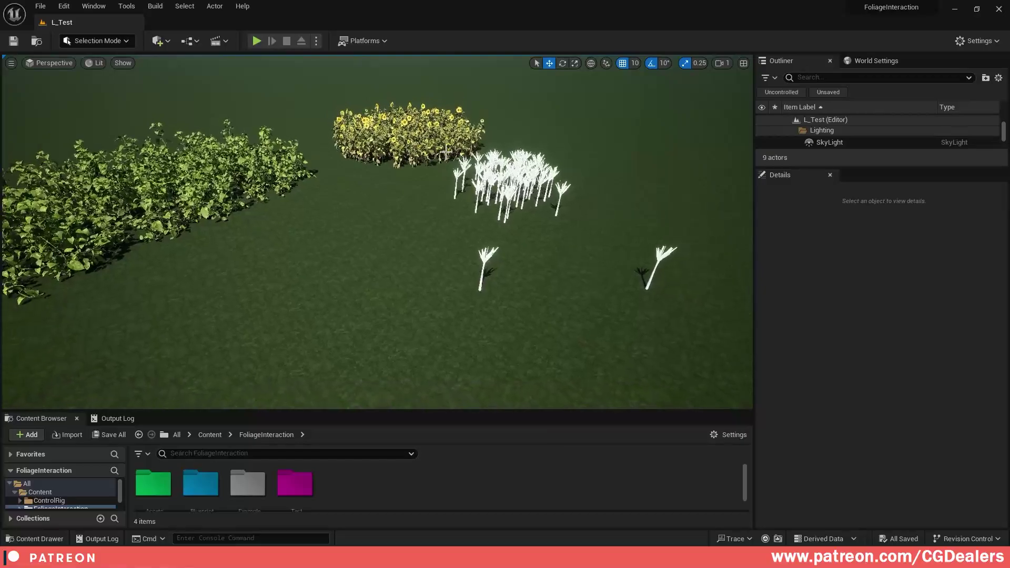
pyautogui.click(254, 160)
pyautogui.moveTo(426, 413); pyautogui.dragTo(421, 310)
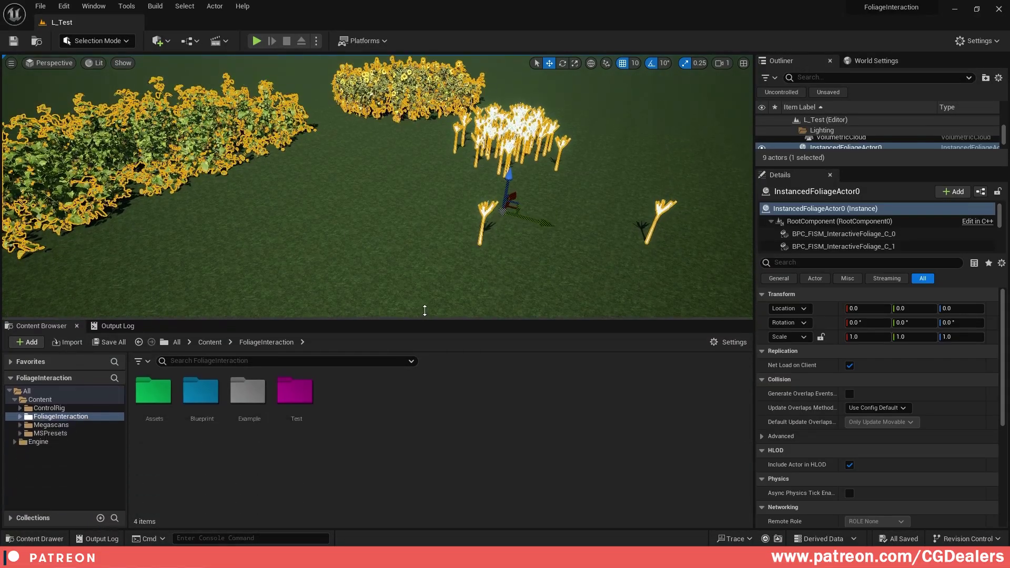
pyautogui.click(838, 234)
pyautogui.press('f')
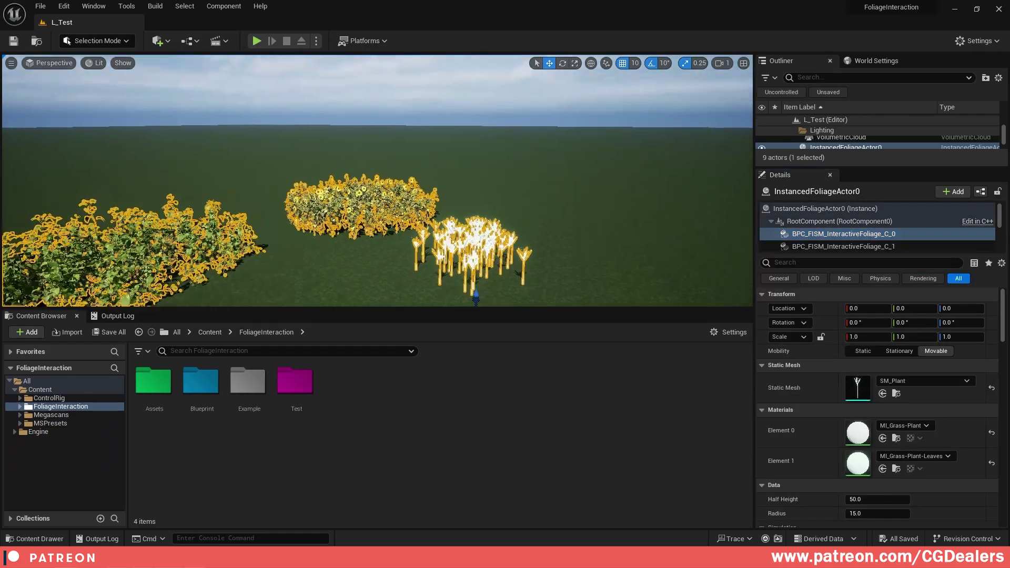
# Enable Flattering in the Simulation settings of the BPC_FISM_InteractiveFoliage_C_0 component
pyautogui.moveTo(919, 166); pyautogui.dragTo(916, 197)
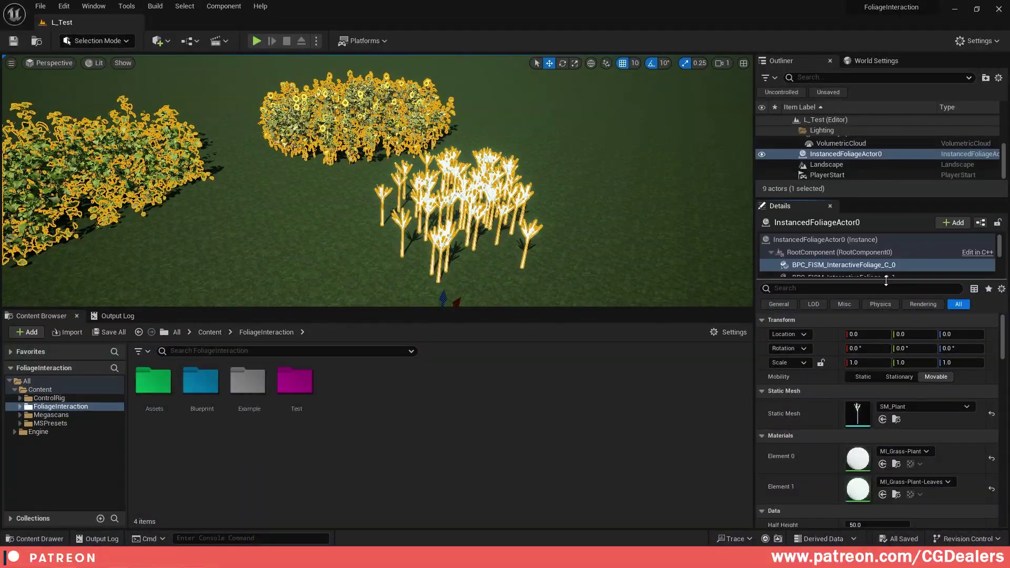
pyautogui.moveTo(884, 280); pyautogui.dragTo(884, 323)
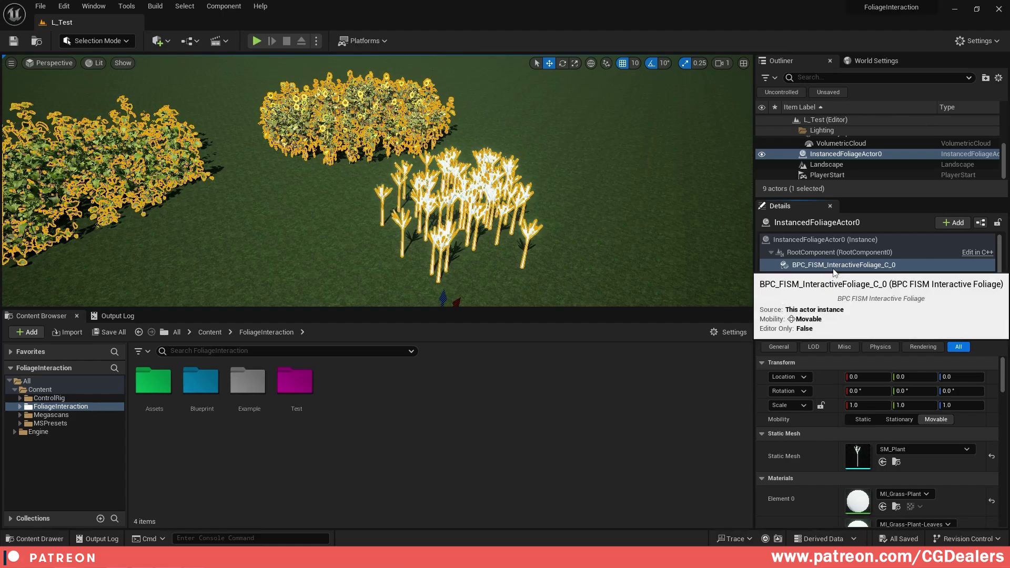
pyautogui.moveTo(863, 324); pyautogui.dragTo(863, 277)
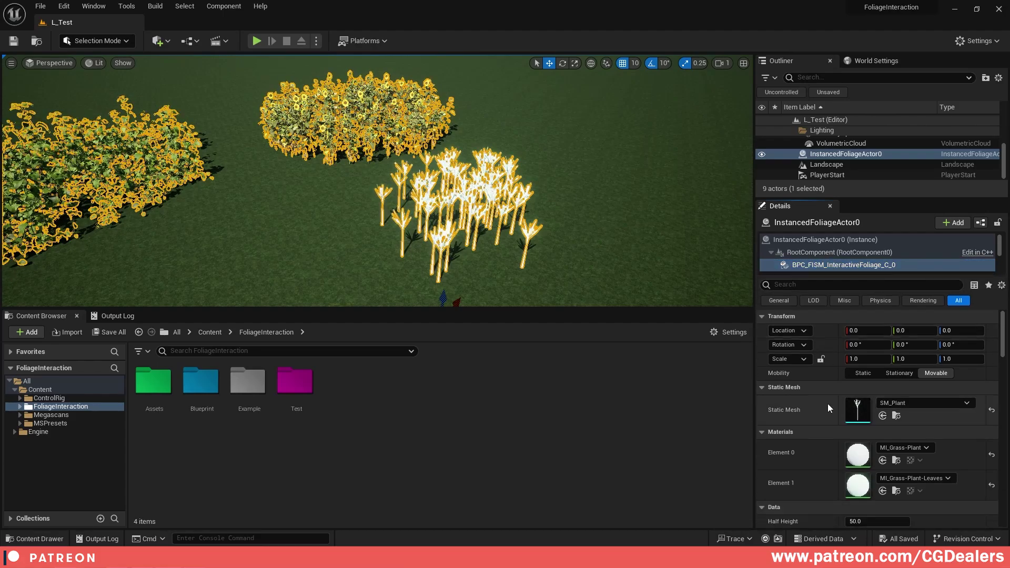
pyautogui.scroll(-5, 883, 421)
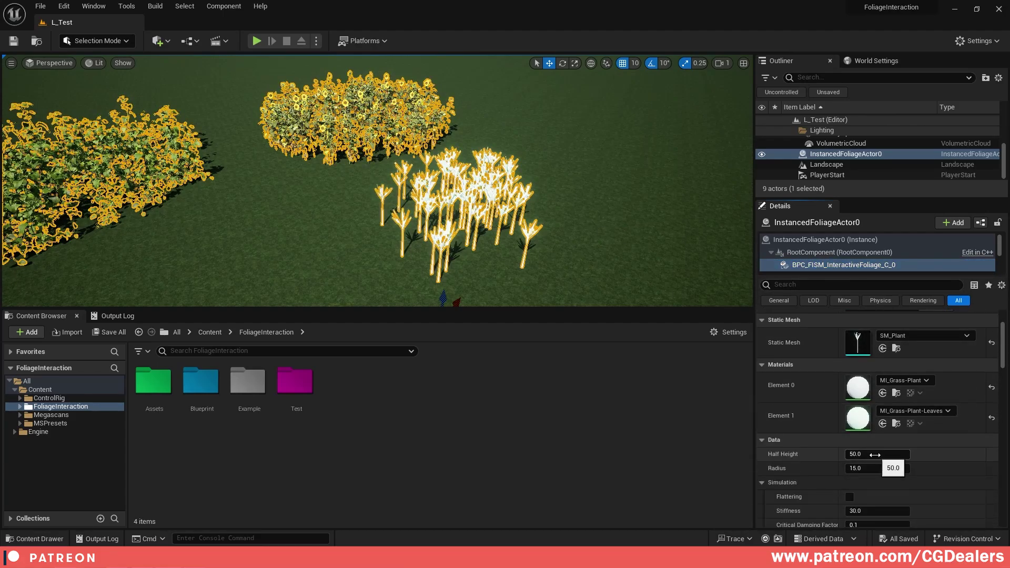
pyautogui.scroll(-1, 808, 396)
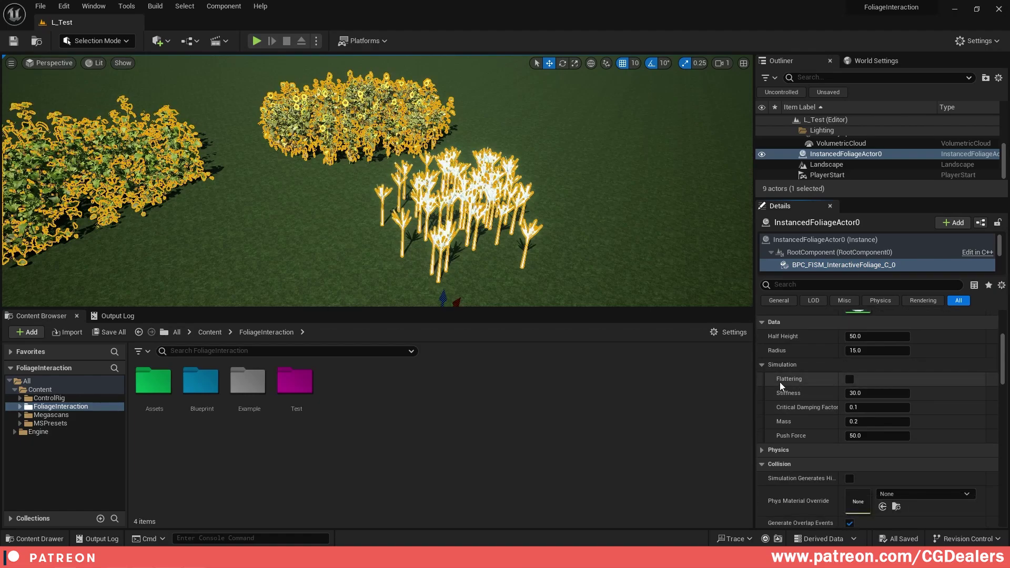
pyautogui.click(850, 380)
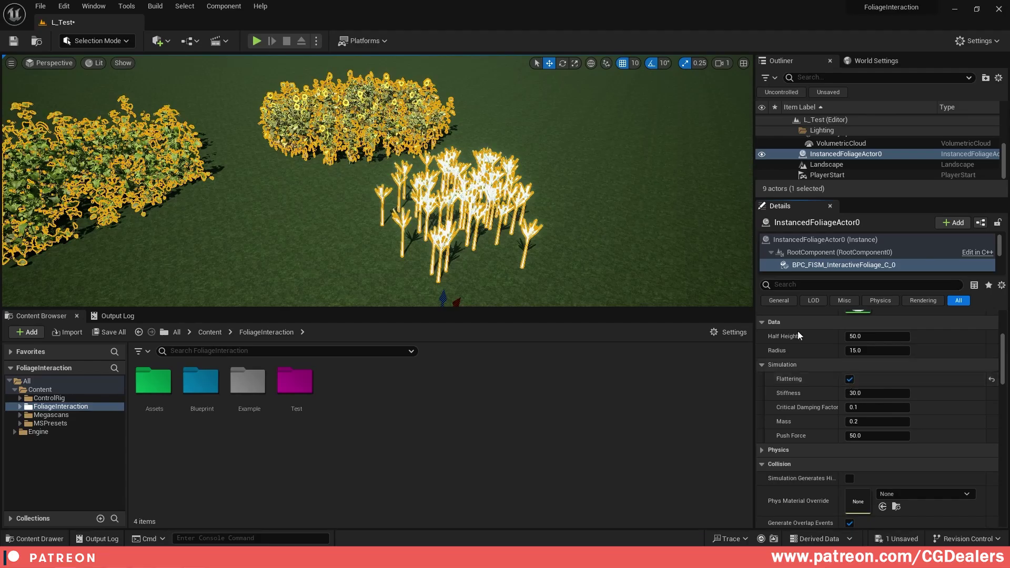
# Play the level and run the character through the white plants to test the flattening
pyautogui.click(257, 41)
pyautogui.press('w')
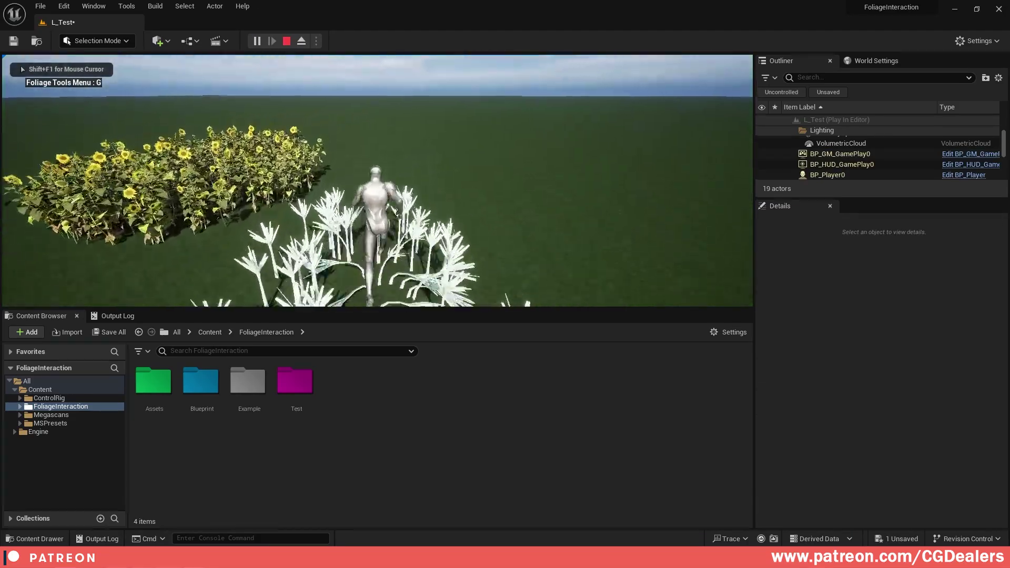
pyautogui.press('w')
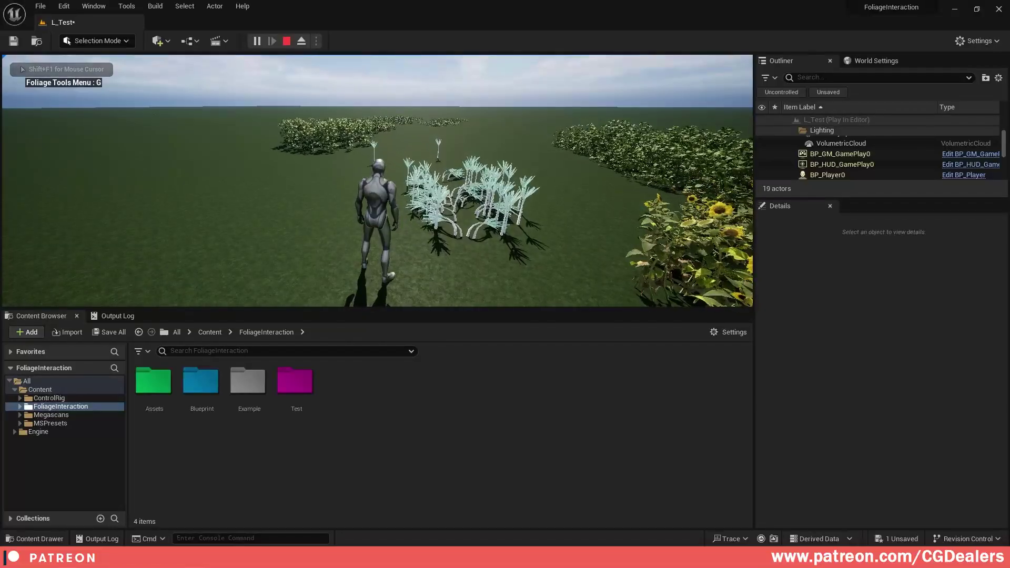
pyautogui.press('d')
pyautogui.press('w')
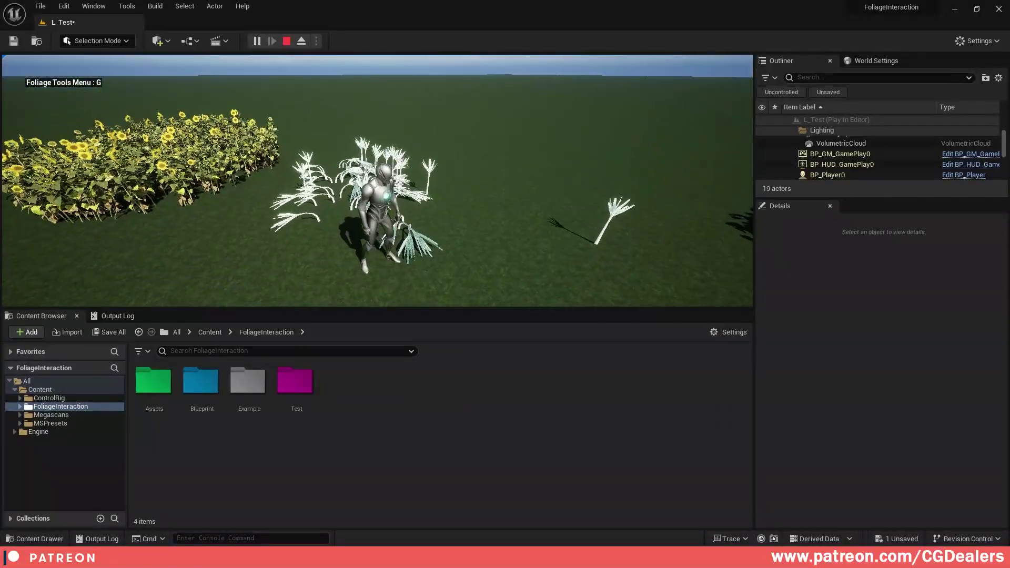
pyautogui.press('w')
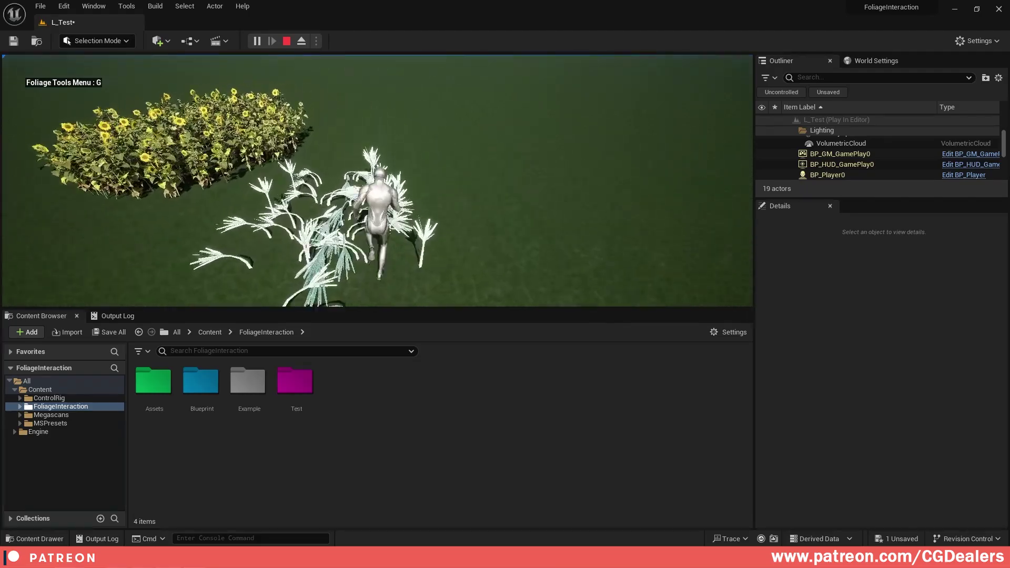
pyautogui.press('s')
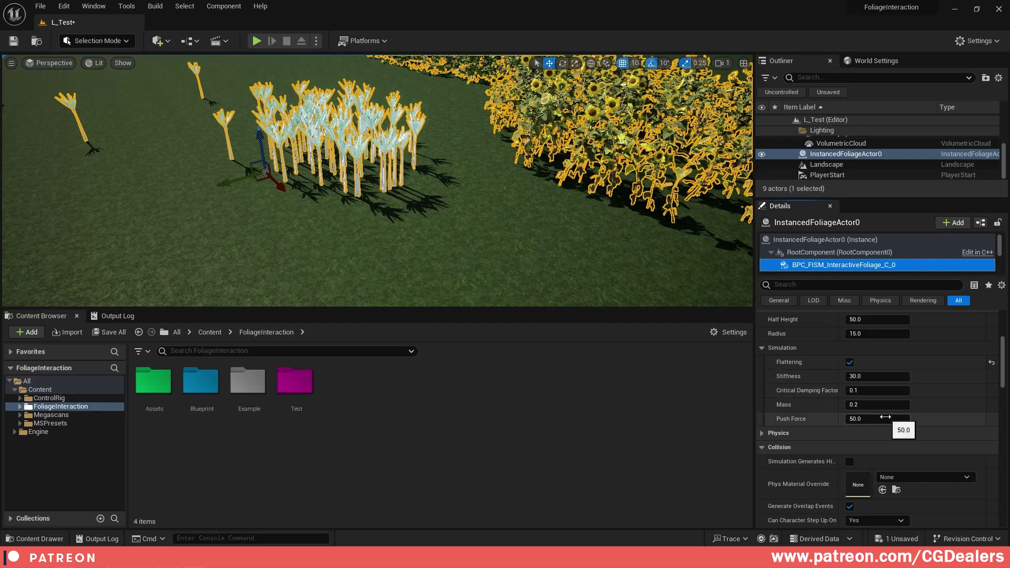
# Set the foliage component's Radius to 150 and play the level, running the character around the white plants
pyautogui.moveTo(473, 142); pyautogui.dragTo(488, 121, button='right')
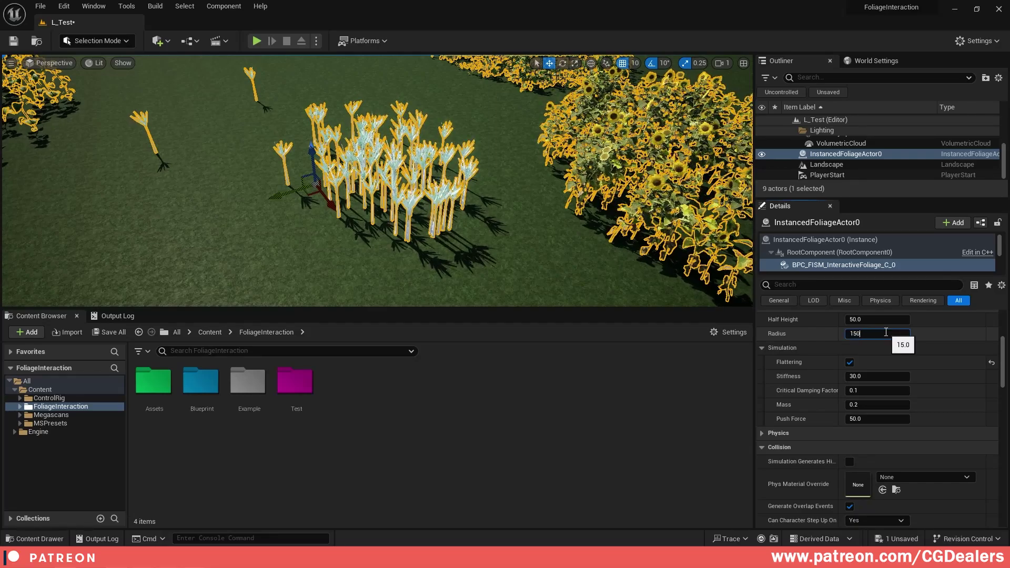
pyautogui.click(258, 40)
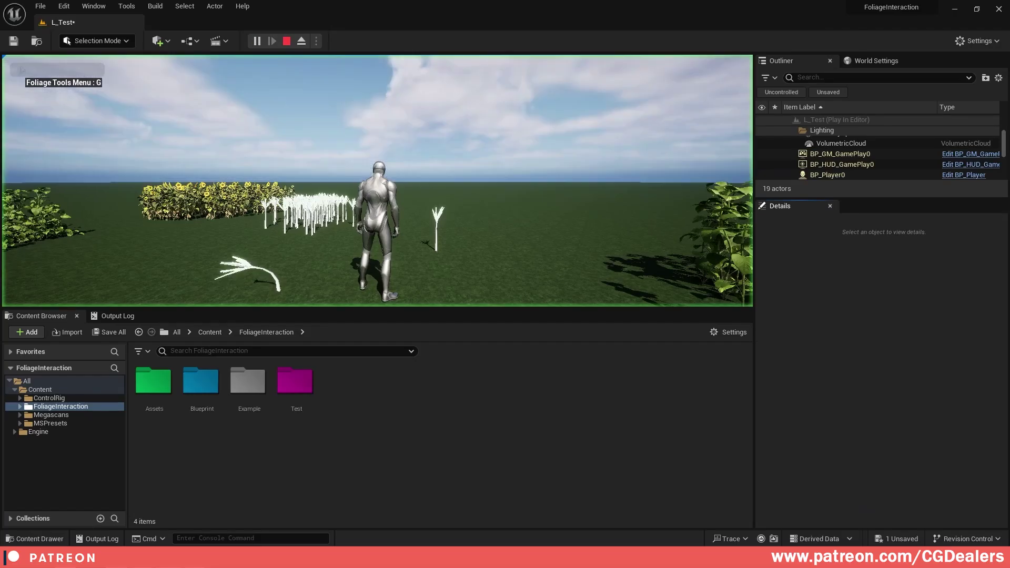
pyautogui.press('w')
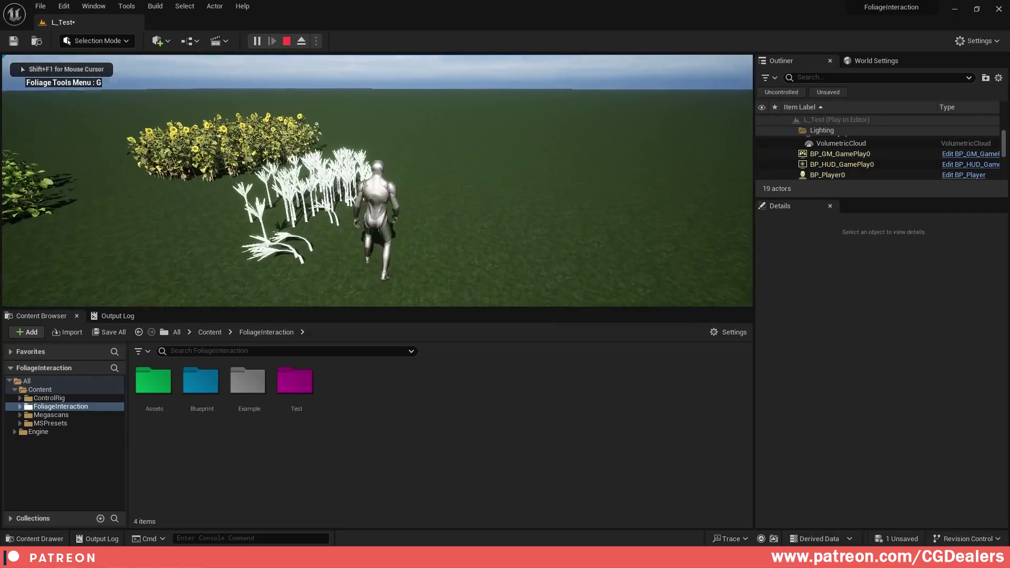
pyautogui.press('w')
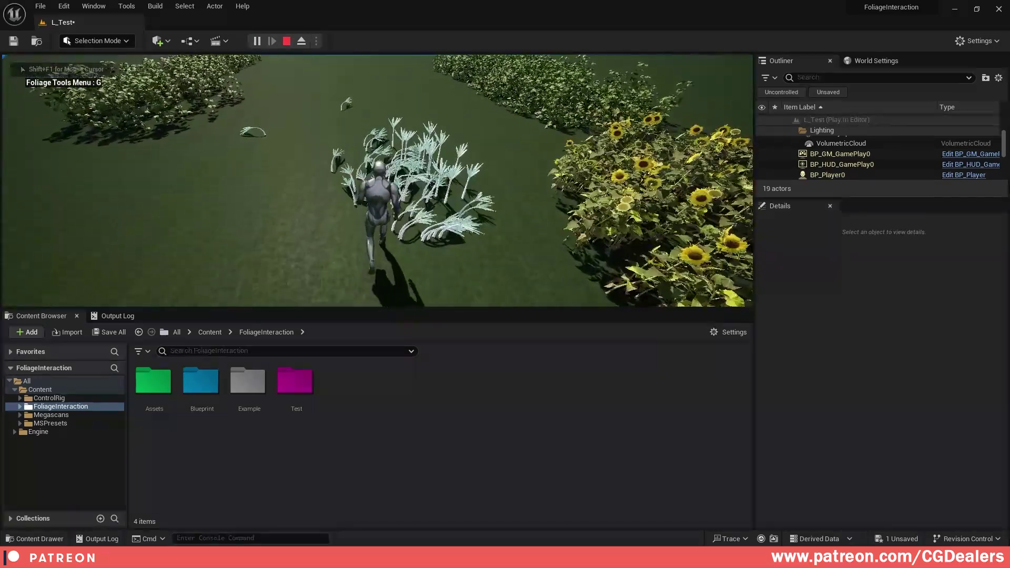
pyautogui.press('s')
pyautogui.press('w')
pyautogui.press('w')
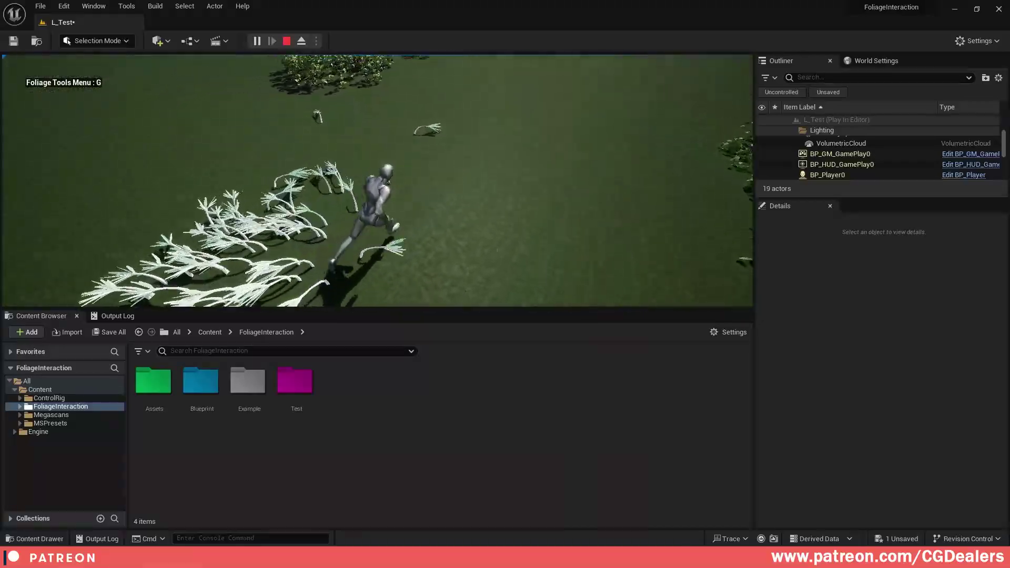
pyautogui.press('w')
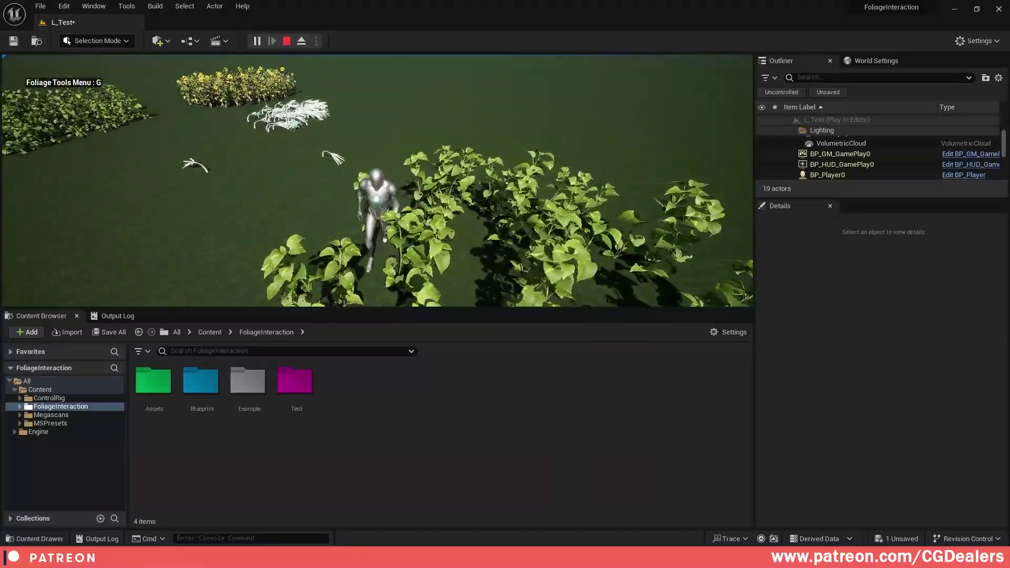
# Run the character back through the white plants and into the leafy bushes to compare how they react
pyautogui.press('w')
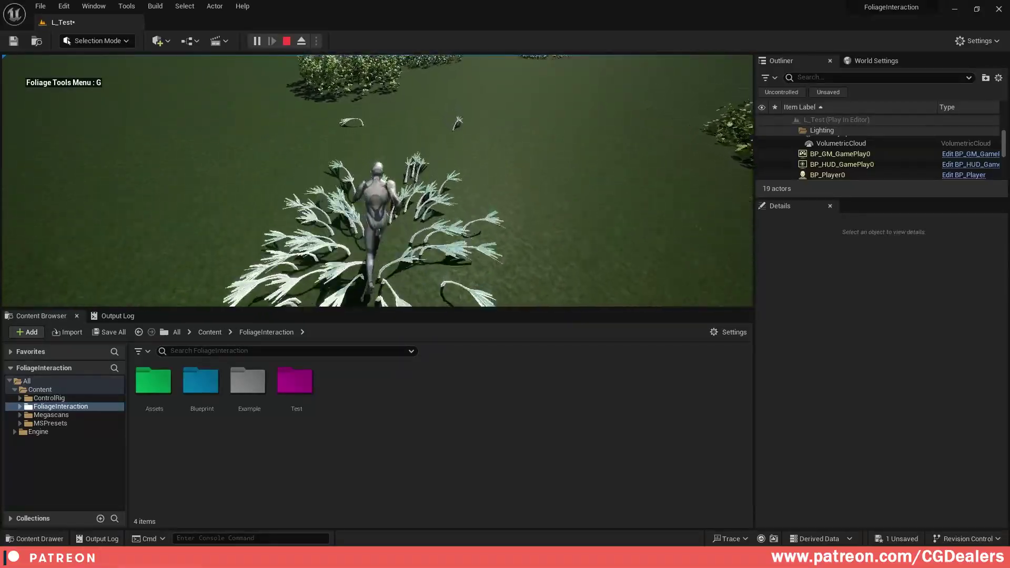
pyautogui.press('s')
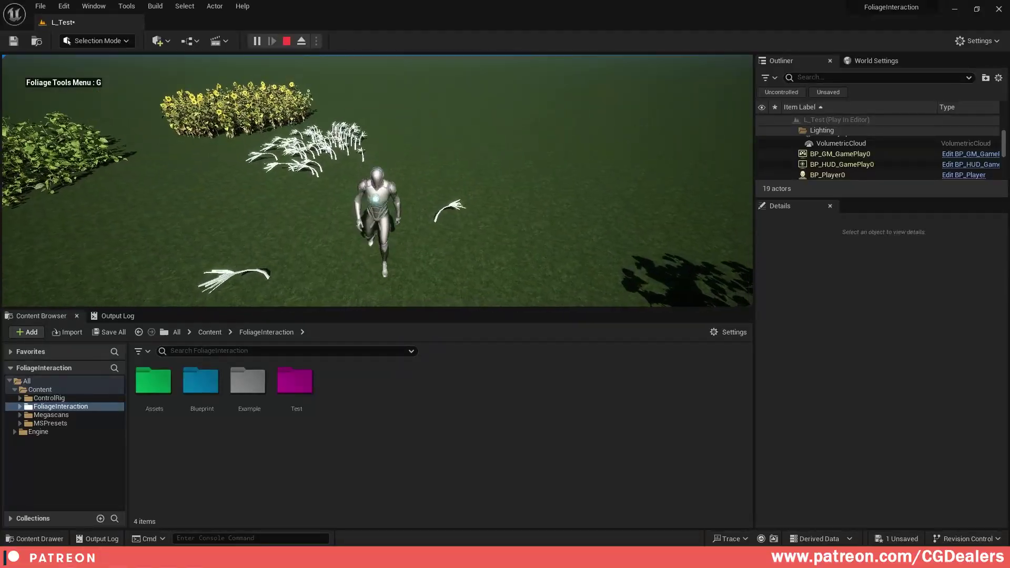
pyautogui.press('w')
pyautogui.press('s')
pyautogui.press('w')
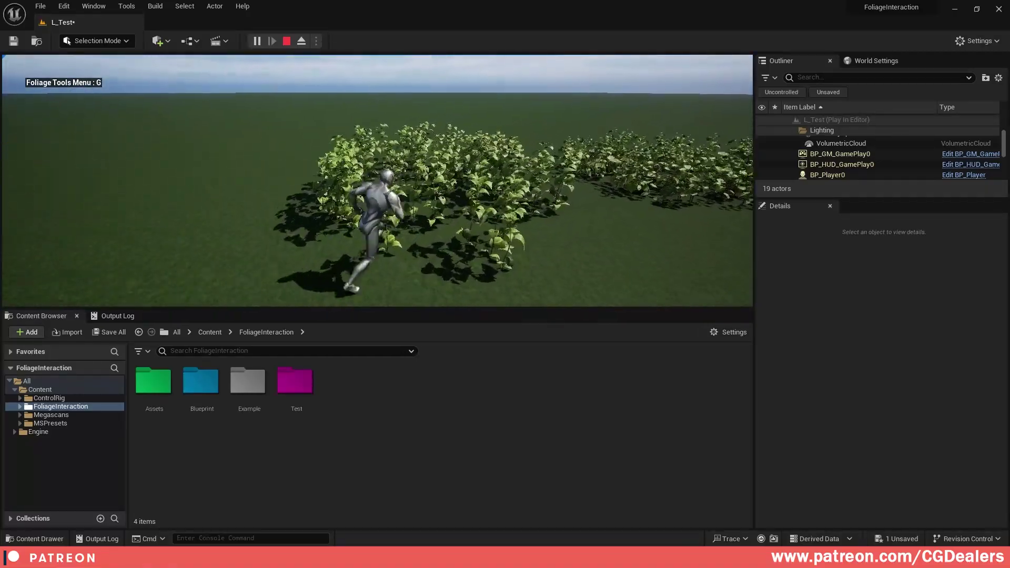
pyautogui.press('w')
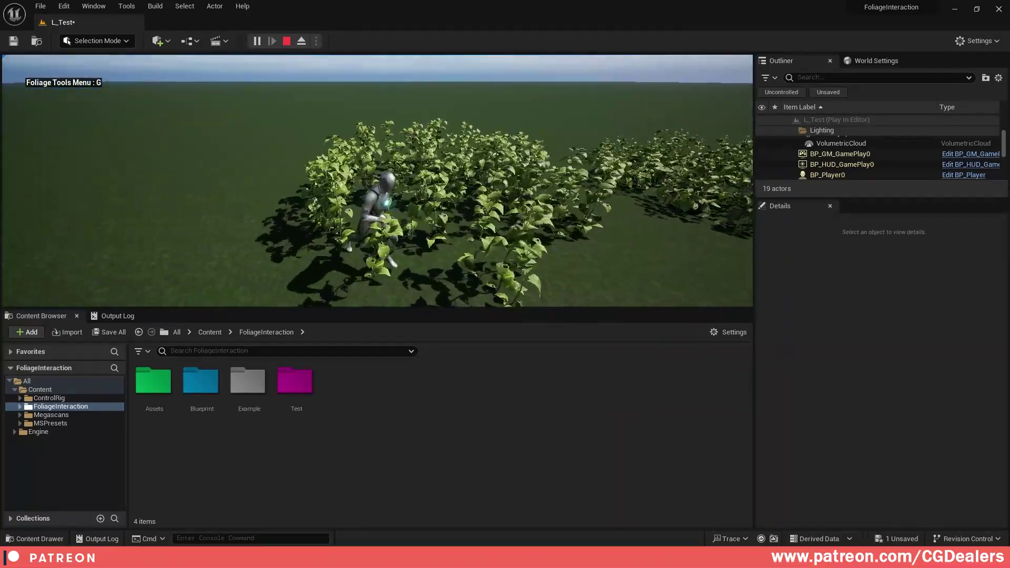
# Run the character out of the leafy bushes back toward the white plants and stop playing the level
pyautogui.press('a')
pyautogui.press('w')
pyautogui.hotkey('shift', 'F1')
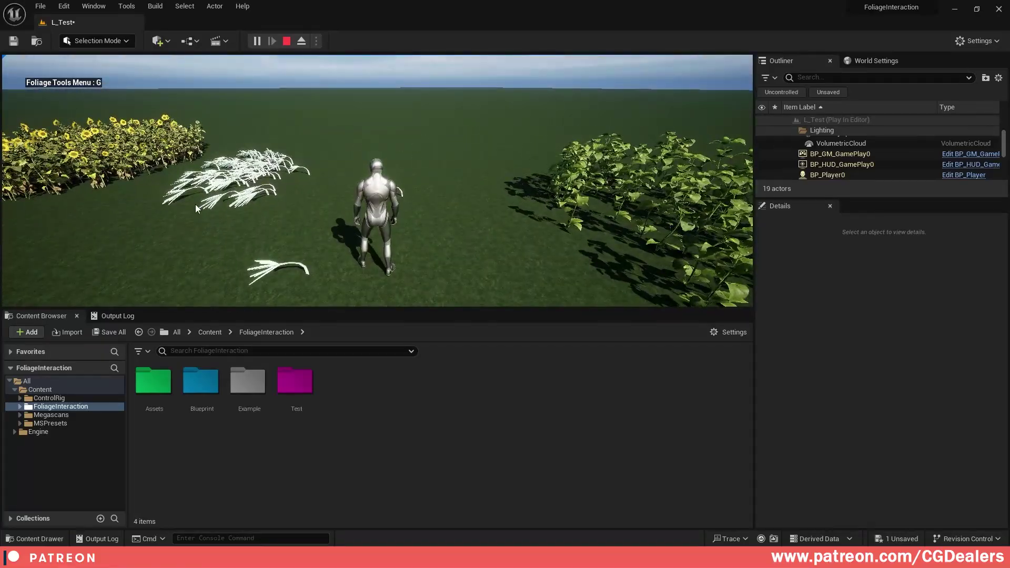
pyautogui.press('Escape')
# Select InstancedFoliageActor0 and review the Radius and Simulation settings of its individual interactive foliage components
pyautogui.click(845, 154)
pyautogui.click(811, 154)
pyautogui.moveTo(874, 277)
pyautogui.mouseDown()
pyautogui.moveTo(878, 315)
pyautogui.moveTo(878, 259)
pyautogui.mouseUp()
pyautogui.click(863, 276)
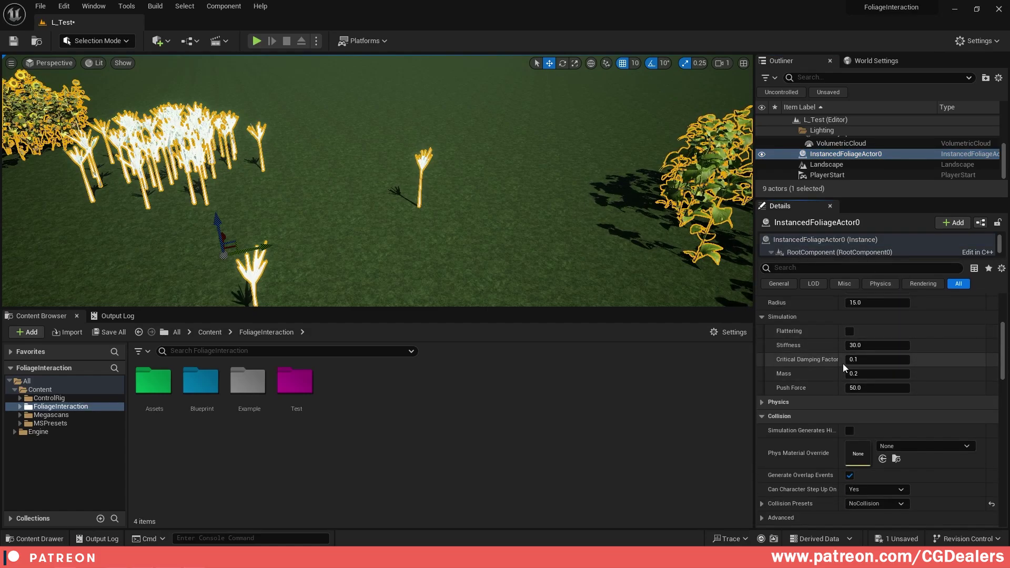
pyautogui.scroll(-4, 877, 245)
pyautogui.click(896, 243)
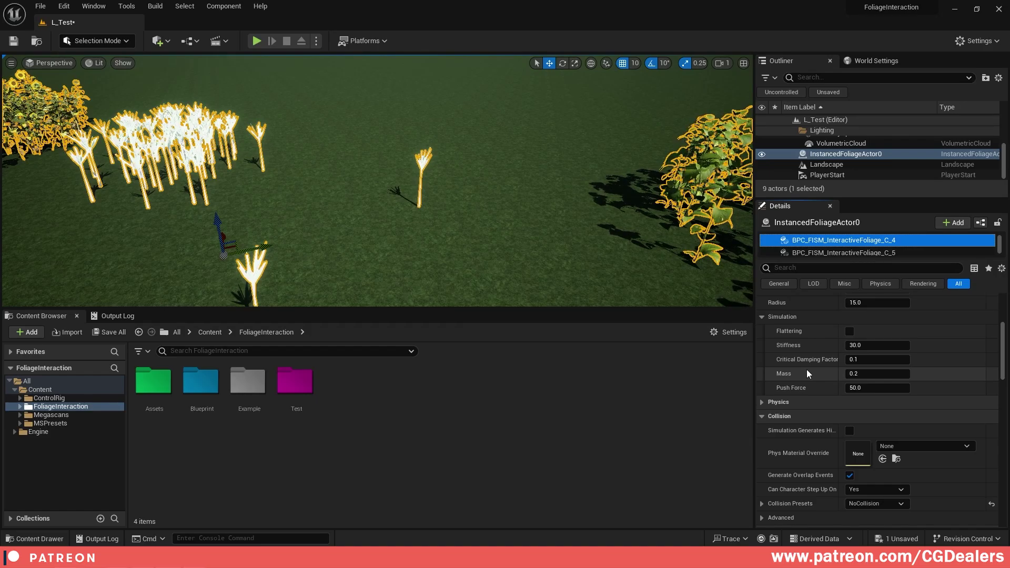
pyautogui.scroll(-8, 478, 142)
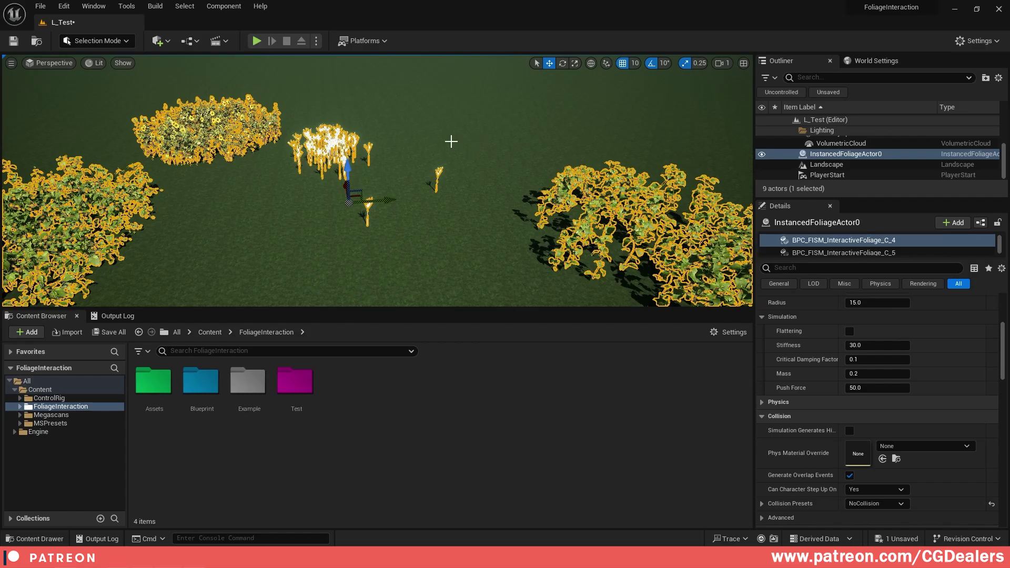
# Play the level, run the character through the sunflowers to test their reaction, and stop playing
pyautogui.moveTo(400, 171); pyautogui.dragTo(327, 156, button='right')
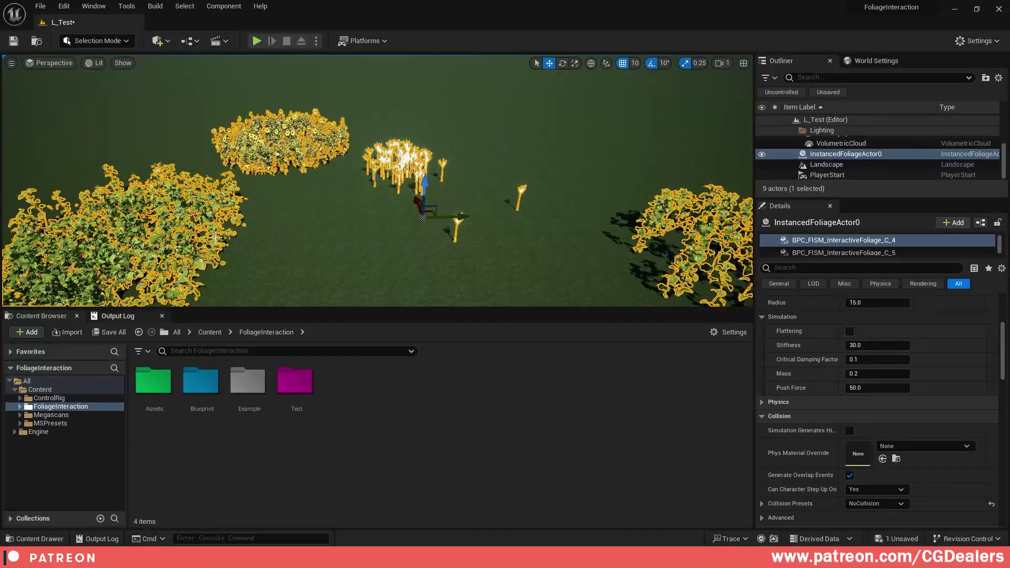
pyautogui.click(257, 41)
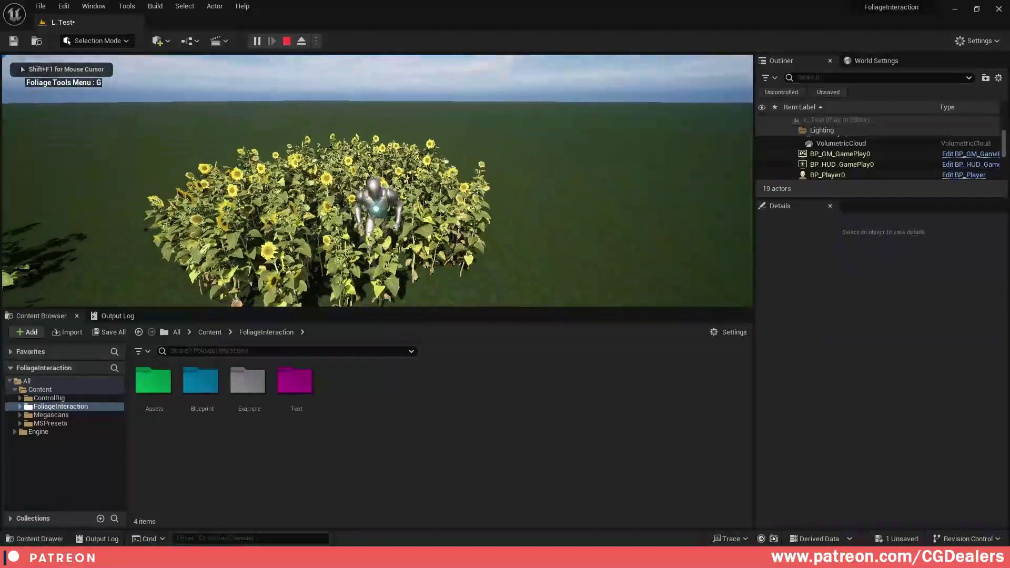
pyautogui.press('Escape')
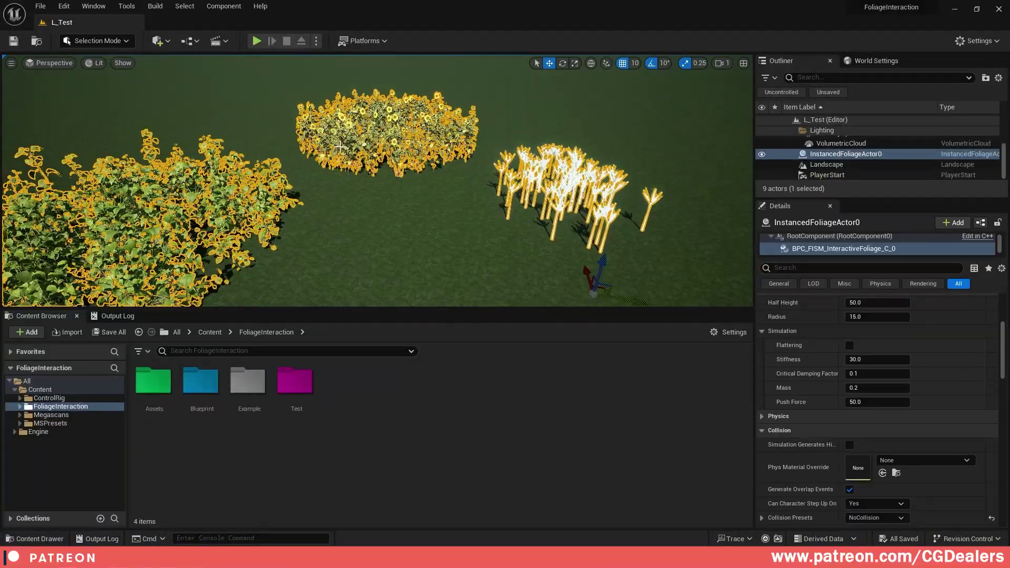
# Open the FT_Sunflower_sjrjK_Var1 foliage type from the Foliage folder inside Megascans/3D_Plants/Sunflower_sjrjK
pyautogui.click(20, 407)
pyautogui.click(20, 406)
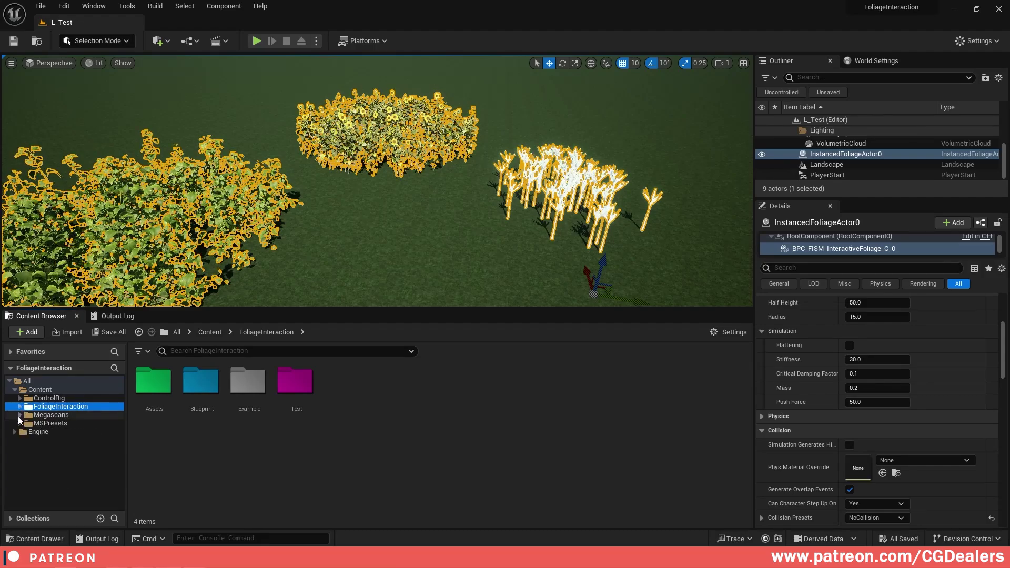
pyautogui.click(25, 423)
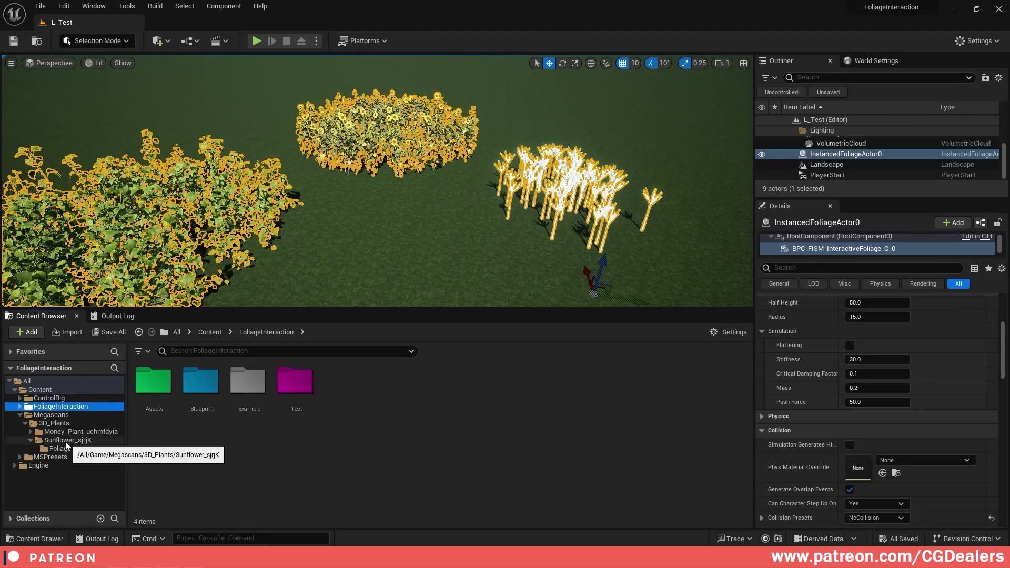
pyautogui.doubleClick(73, 440)
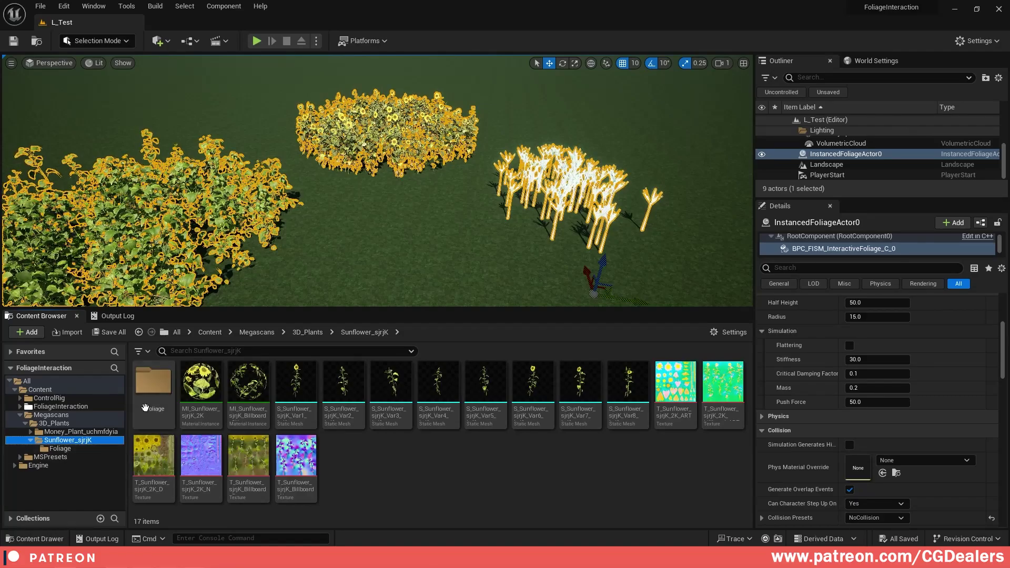
pyautogui.doubleClick(154, 386)
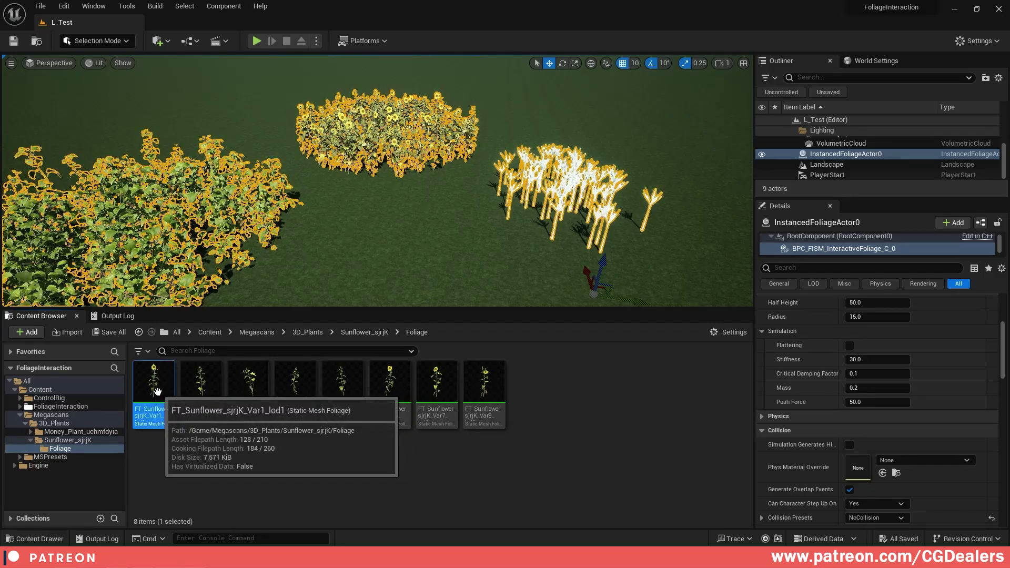
pyautogui.doubleClick(155, 390)
pyautogui.click(977, 10)
pyautogui.moveTo(431, 62); pyautogui.dragTo(781, 47)
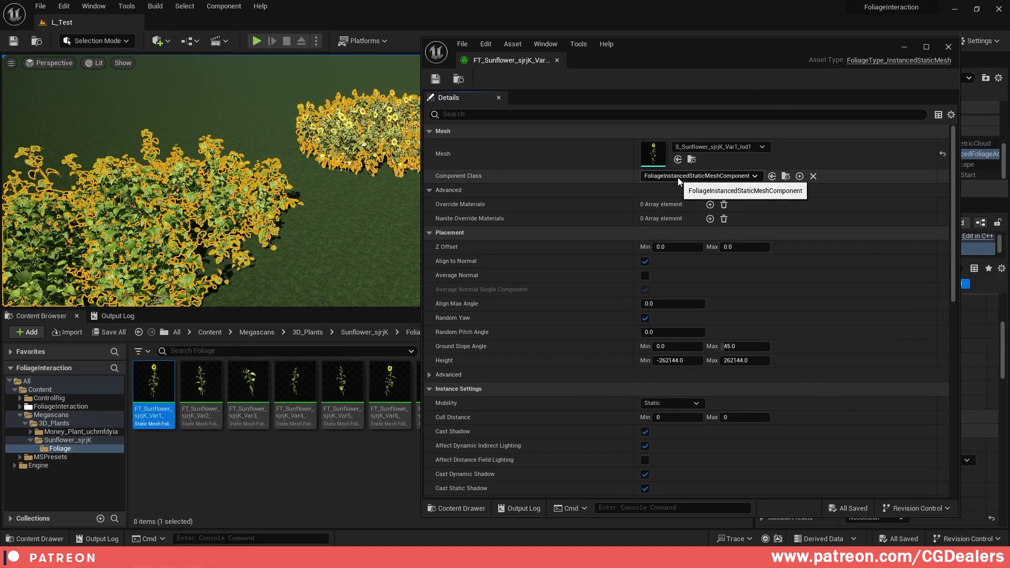
# Set the Var1 sunflower foliage type's Component Class to BPC_FISM_InteractiveFoliage and check the class on the Var8 sunflower foliage type
pyautogui.click(730, 176)
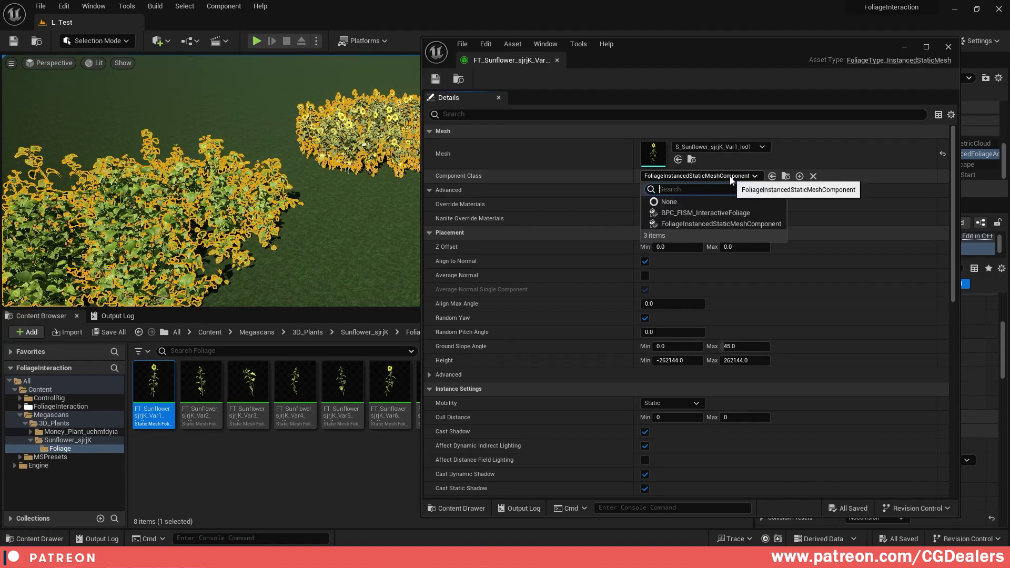
pyautogui.click(691, 211)
pyautogui.click(948, 46)
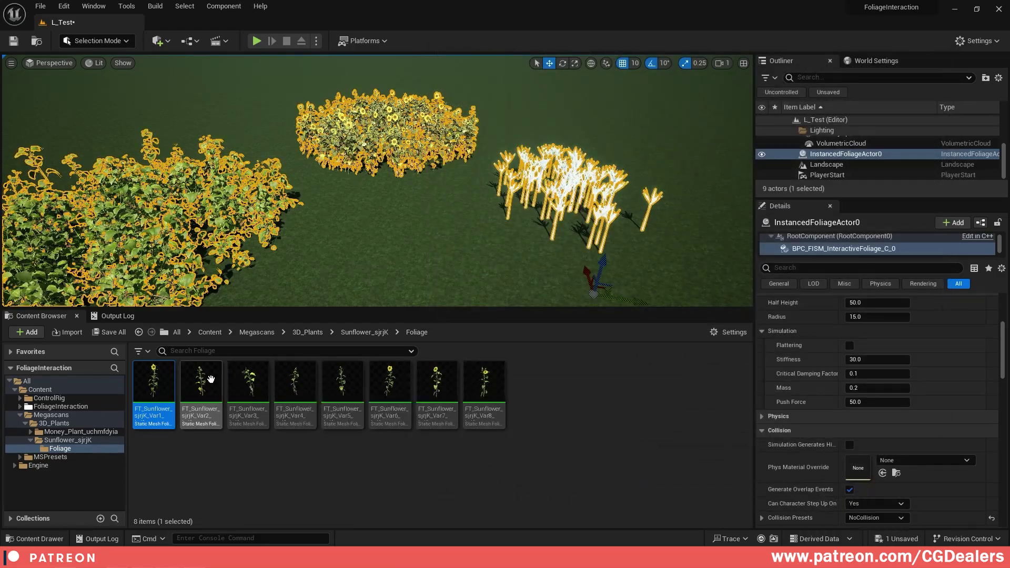
pyautogui.doubleClick(484, 382)
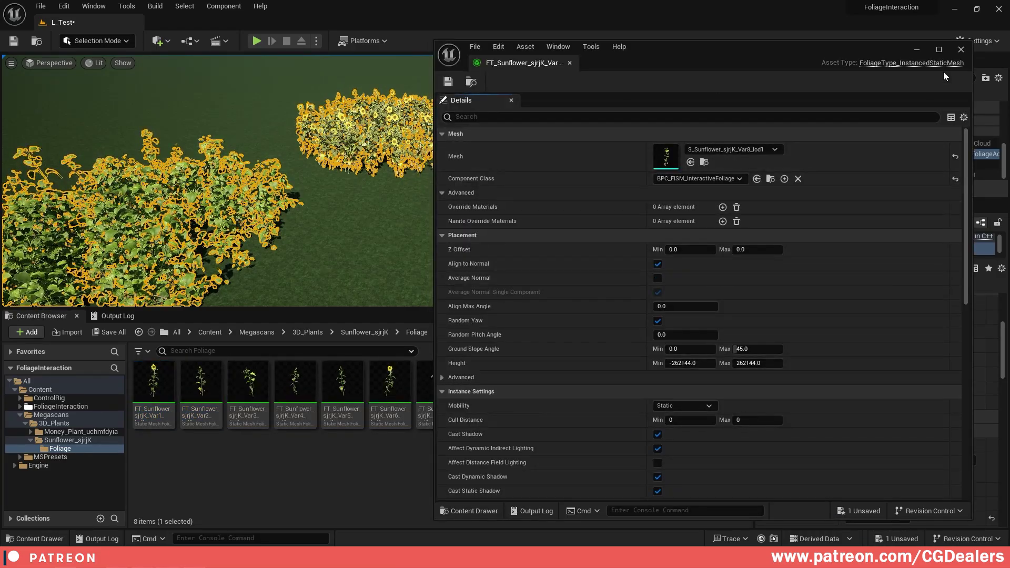
pyautogui.click(961, 49)
# Open BP_Player from FoliageInteraction/Example/Blueprint and show the BPC_FoliageInteraction component's Foliage Mesh set beside the content browser
pyautogui.click(20, 415)
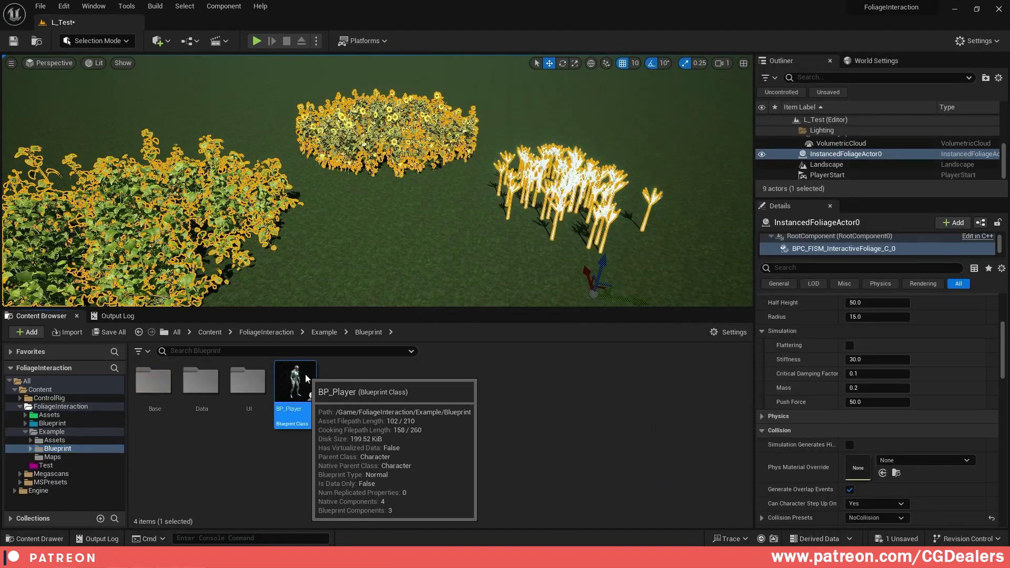
pyautogui.doubleClick(306, 377)
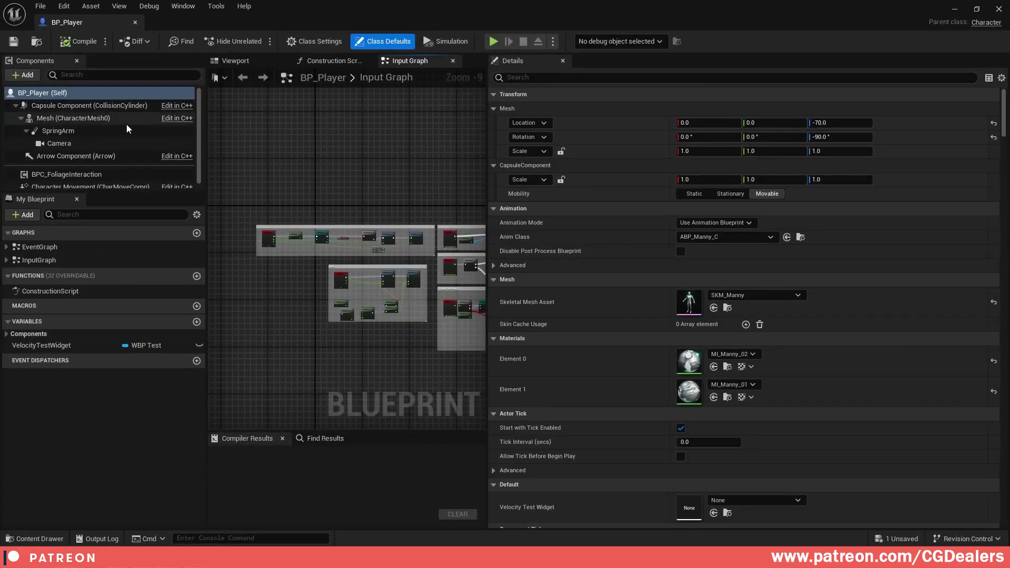
pyautogui.click(62, 172)
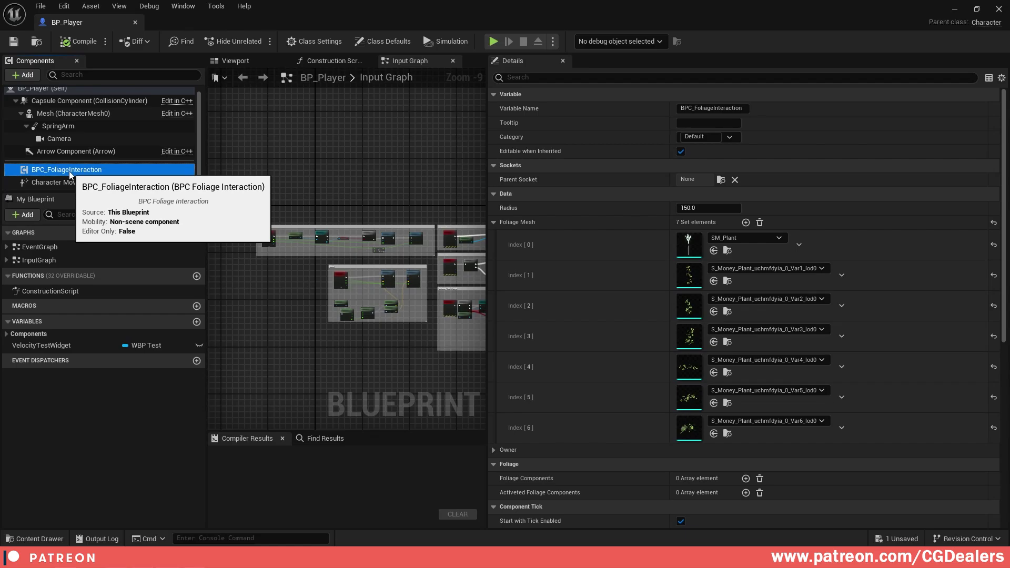
pyautogui.click(7, 335)
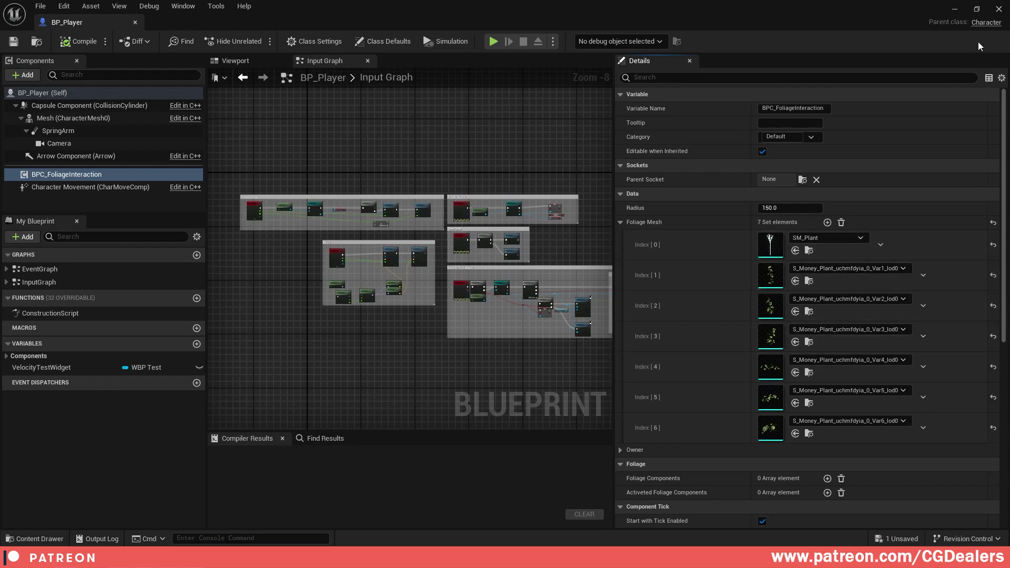
pyautogui.click(977, 9)
pyautogui.moveTo(825, 21); pyautogui.dragTo(742, 21)
pyautogui.moveTo(680, 244); pyautogui.dragTo(546, 245)
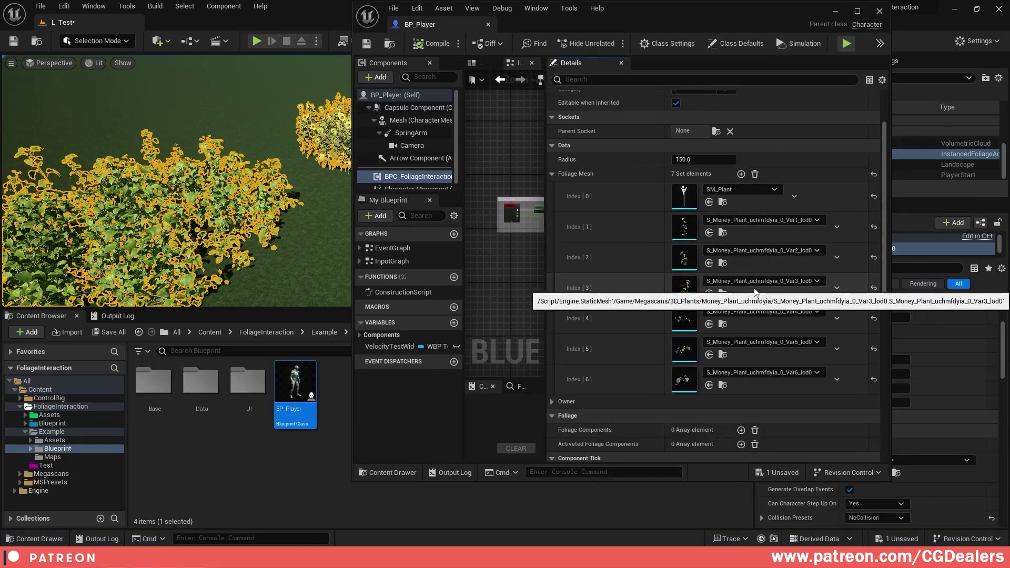
# Add the sunflower static meshes Var1 to Var8 from the Sunflower_sjrjK folder to the Foliage Mesh set, compile, save and close BP_Player
pyautogui.click(42, 474)
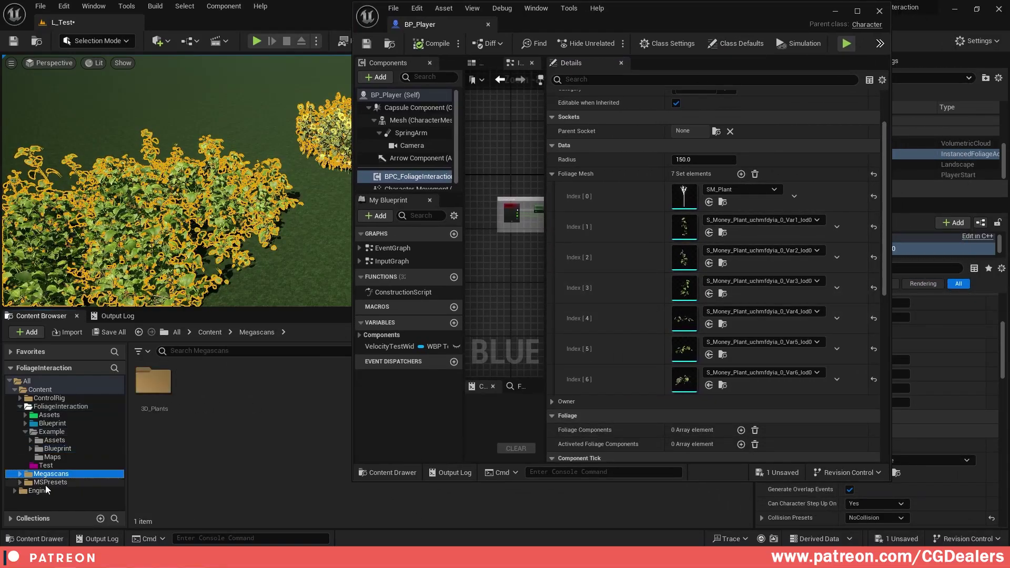
pyautogui.doubleClick(147, 389)
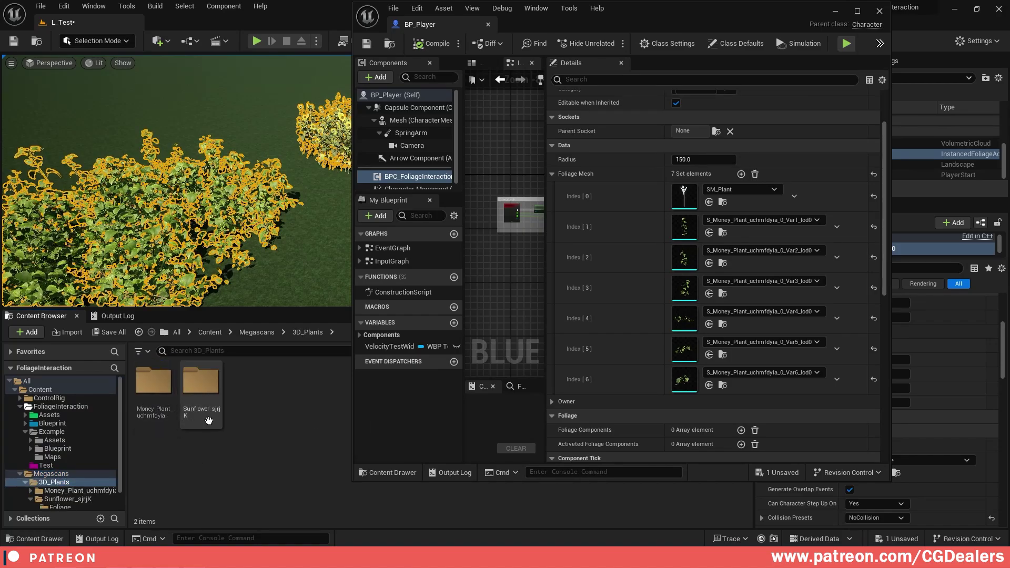
pyautogui.doubleClick(201, 387)
pyautogui.click(296, 384)
pyautogui.moveTo(706, 59); pyautogui.dragTo(758, 58)
pyautogui.click(791, 174)
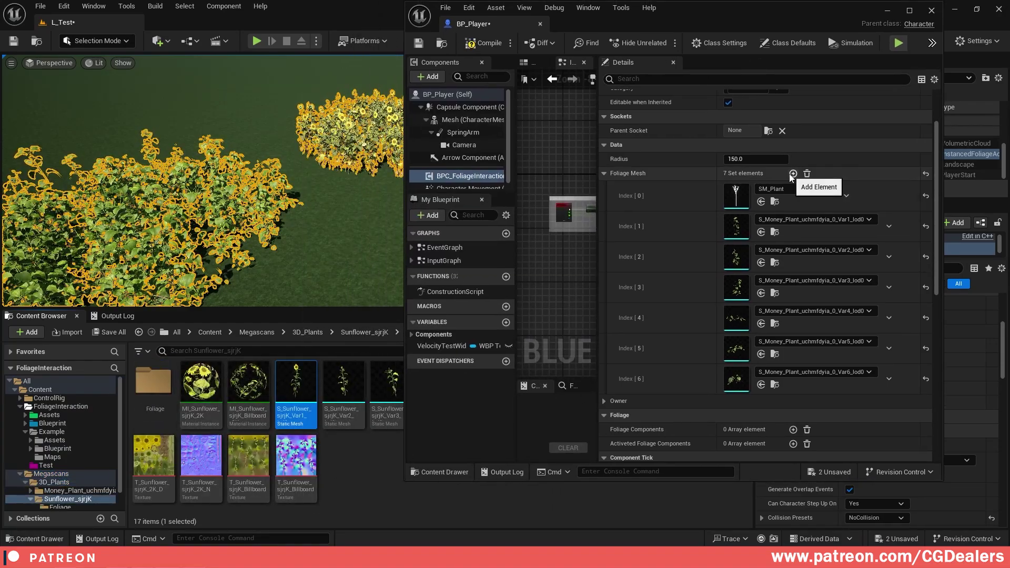
pyautogui.click(793, 174)
pyautogui.moveTo(296, 392); pyautogui.dragTo(746, 417)
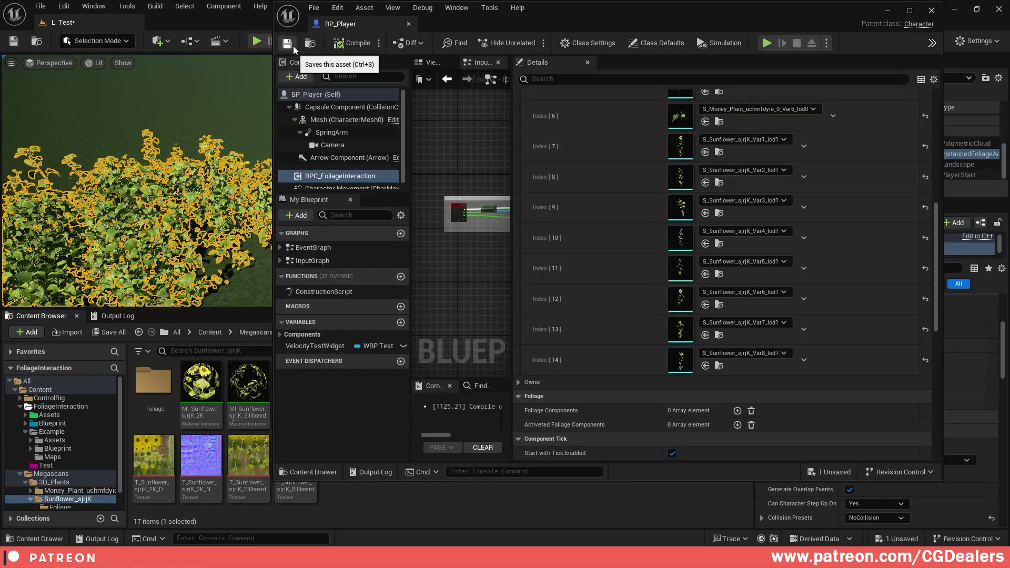
pyautogui.click(931, 11)
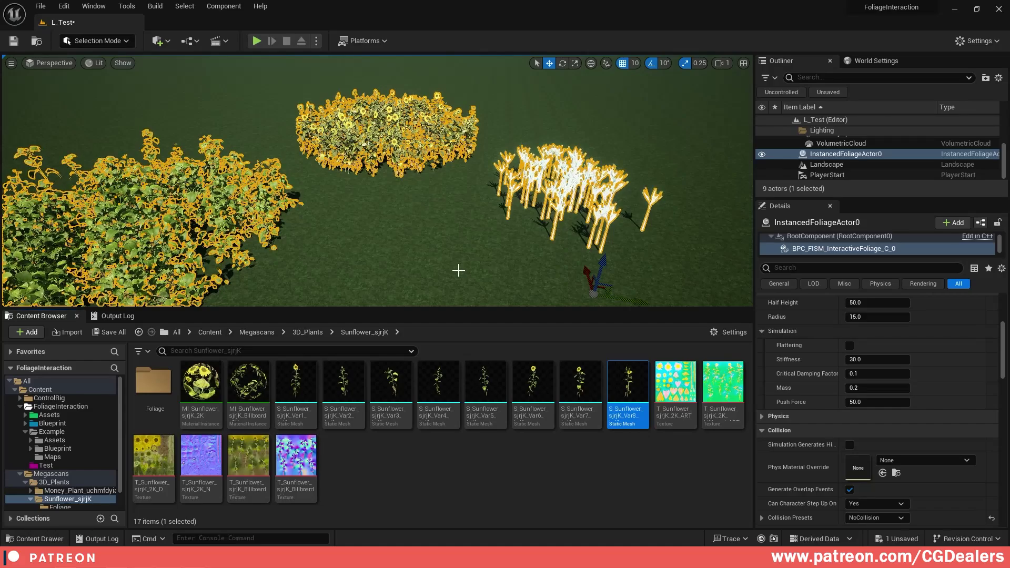
# Check the Component Class of the FT_Sunflower_sjrjK_Var2 foliage type in the sunflower Foliage folder
pyautogui.scroll(-1, 63, 473)
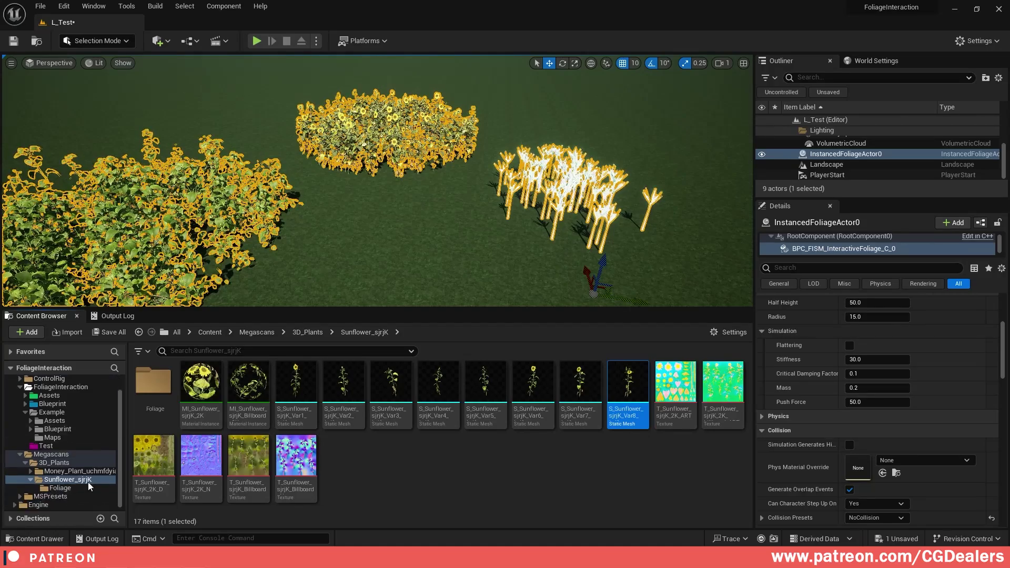
pyautogui.click(60, 487)
pyautogui.doubleClick(200, 383)
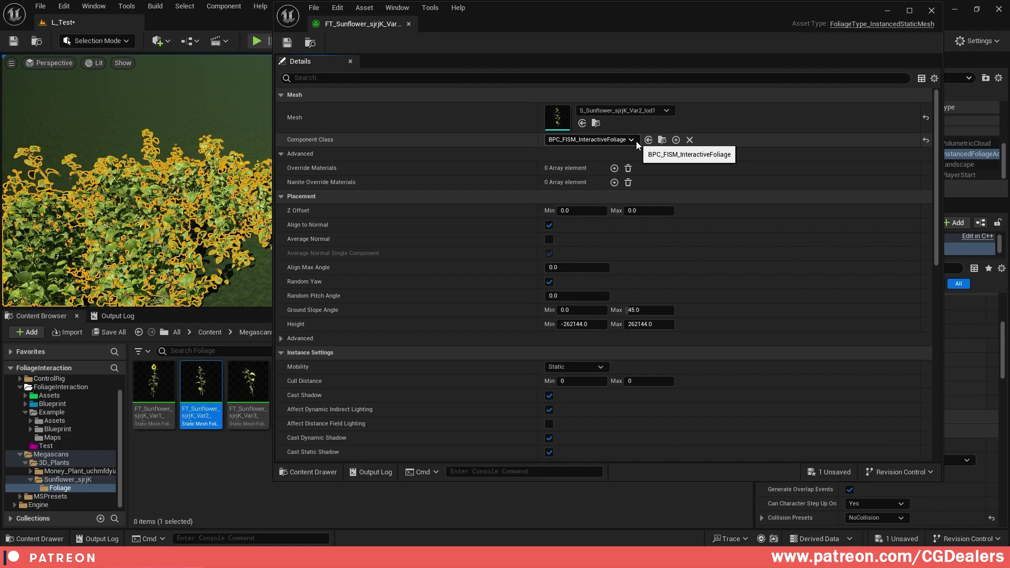
pyautogui.click(934, 11)
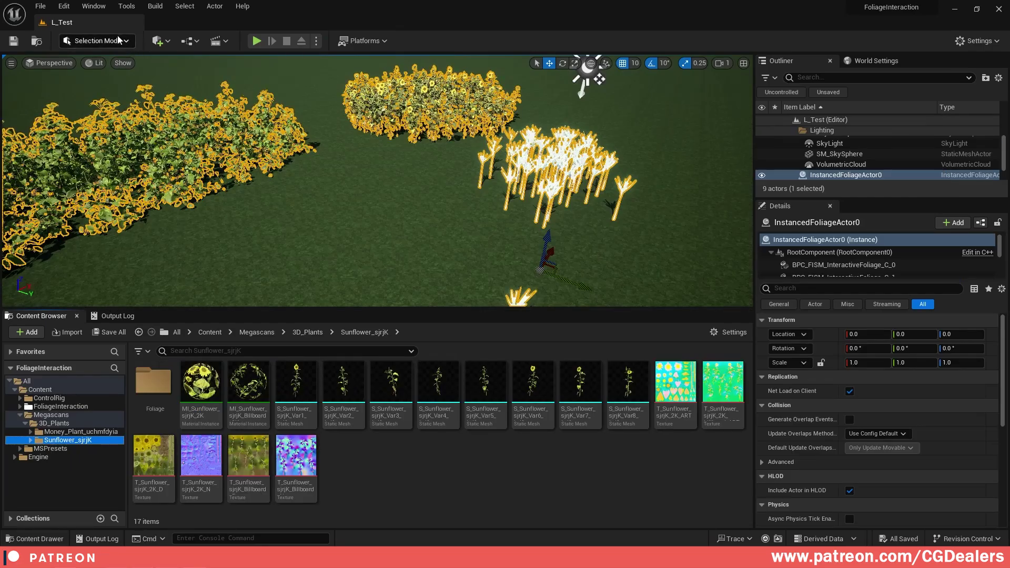
# Switch to Foliage Mode and locate the sunflower foliage types, such as FT_Sunflower_sjrjK_Var3, in the Sunflower_sjrjK Foliage folder
pyautogui.click(119, 39)
pyautogui.click(104, 80)
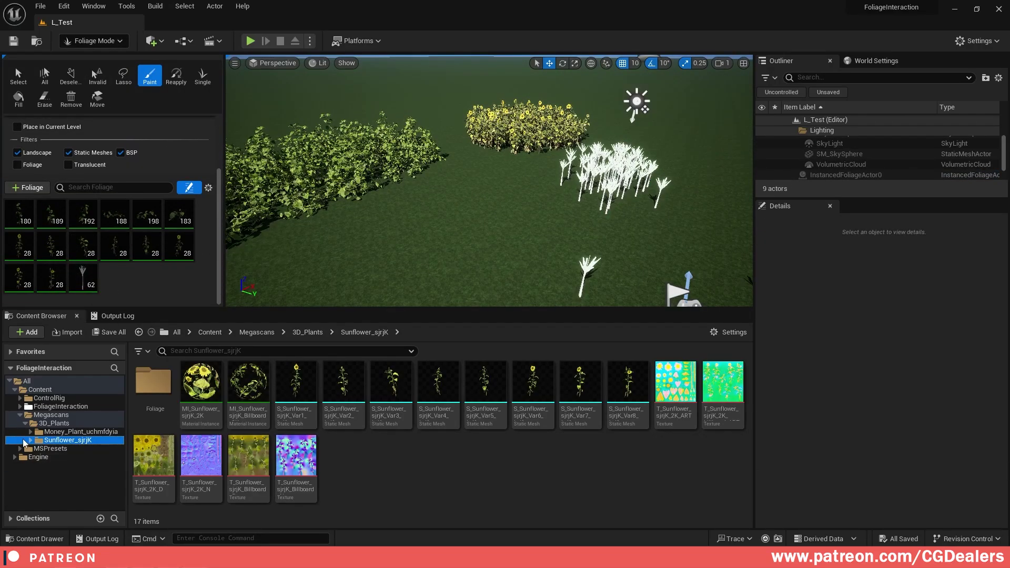
pyautogui.click(60, 448)
pyautogui.moveTo(249, 382); pyautogui.dragTo(249, 409)
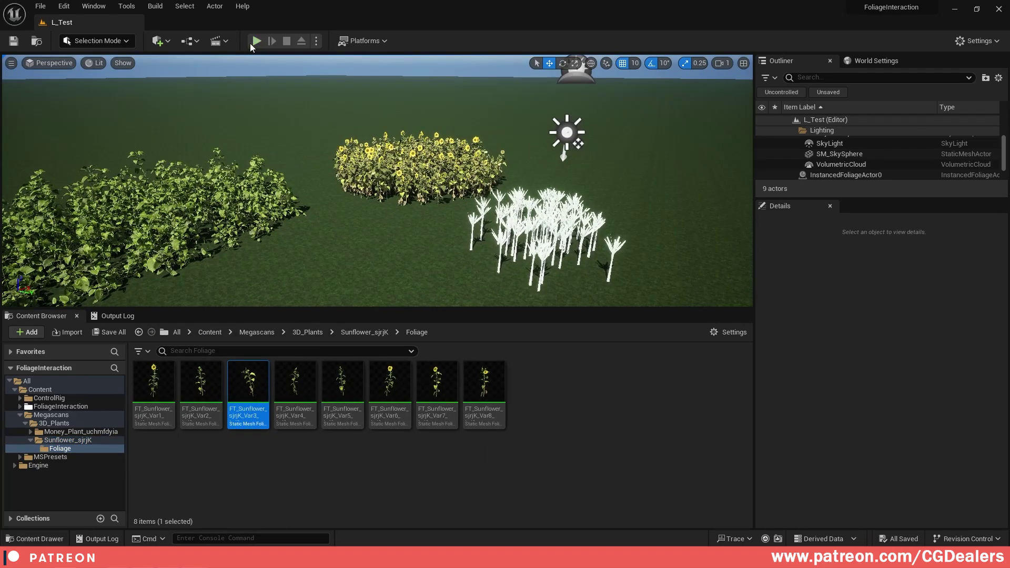
# Play the level in full screen and run the character repeatedly through the sunflowers to test their interaction
pyautogui.click(251, 43)
pyautogui.press('F11')
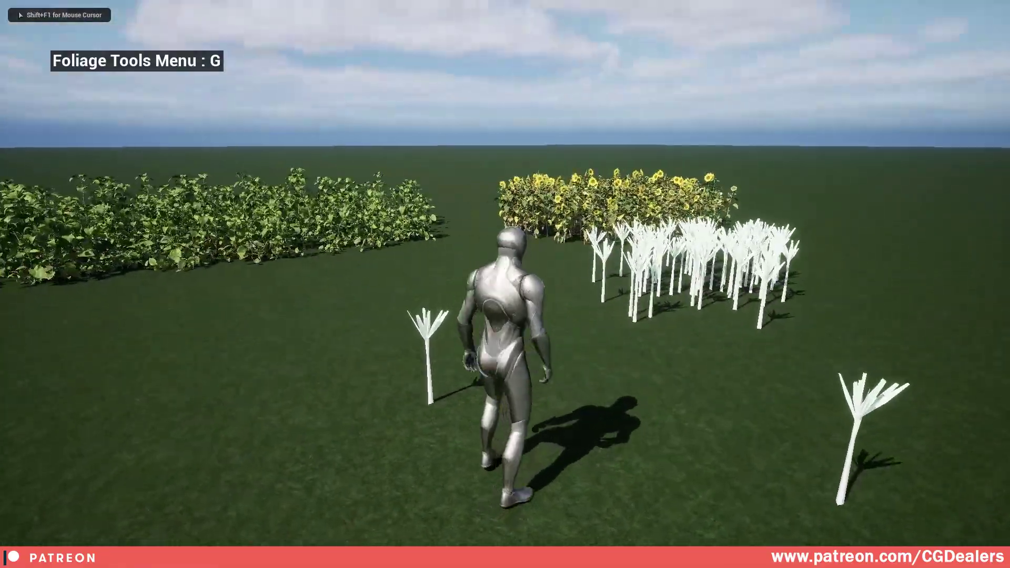
pyautogui.press('w')
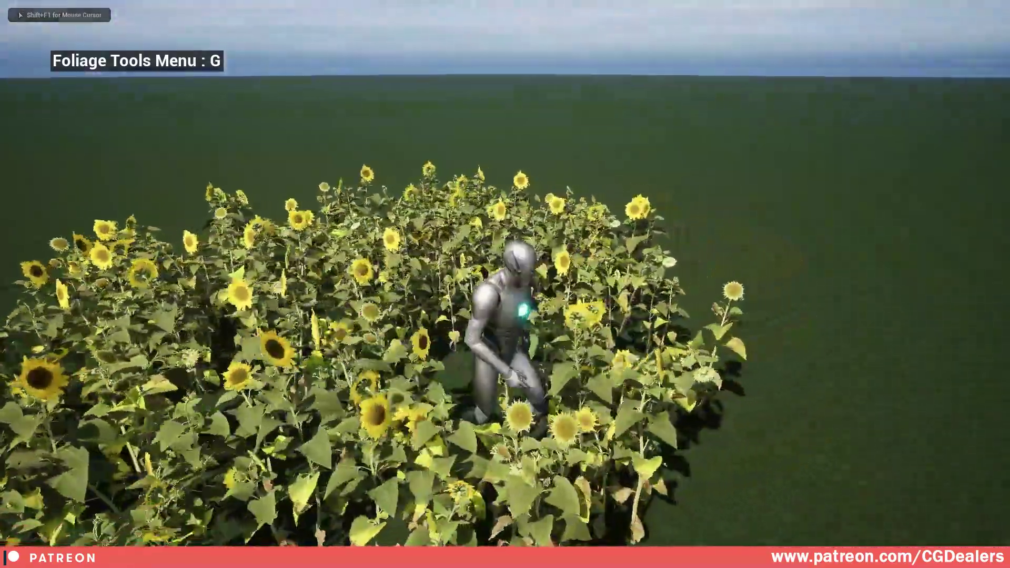
pyautogui.press('a')
pyautogui.press('w')
pyautogui.press('s')
pyautogui.press('d')
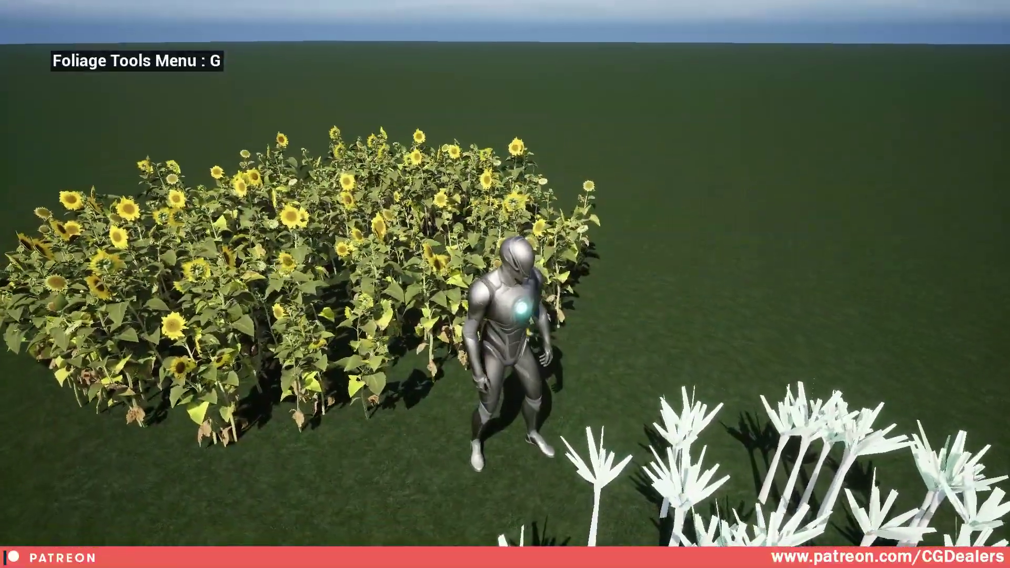
pyautogui.press('d')
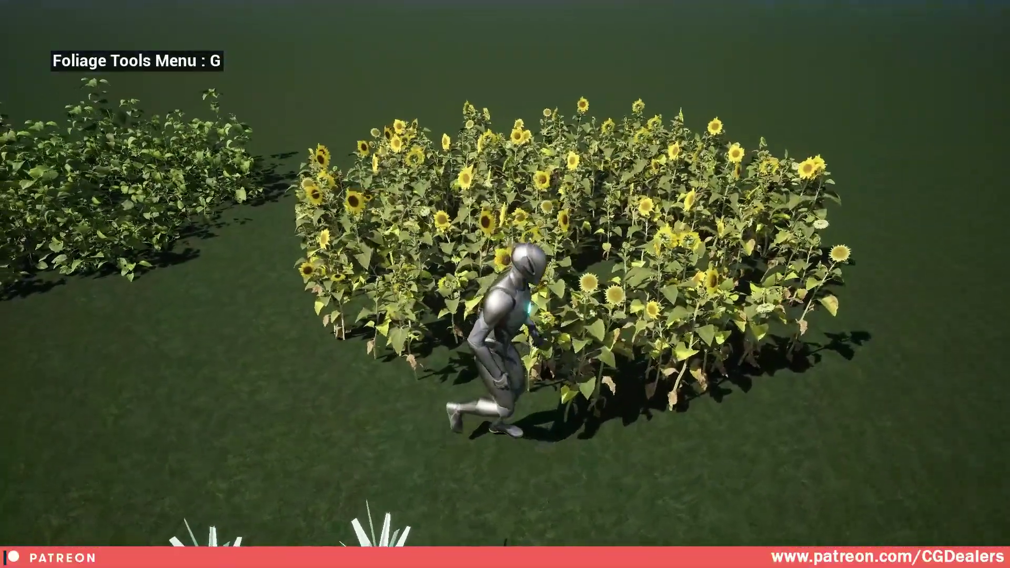
pyautogui.press('w')
pyautogui.press('w')
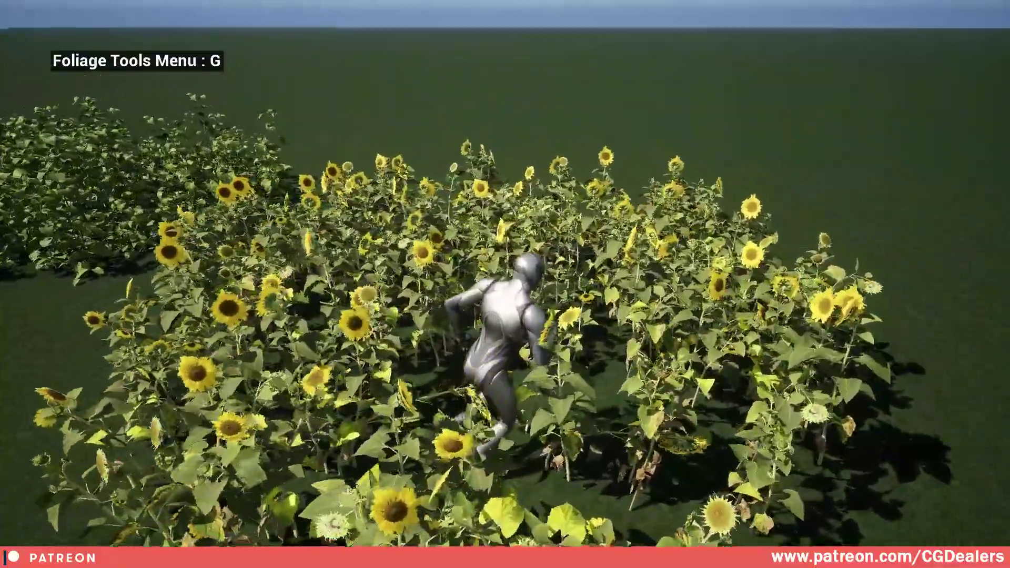
# Run the character back and forth through the sunflower patch from several directions to examine how the stems bend and recover
pyautogui.press('w')
pyautogui.press('d')
pyautogui.press('s')
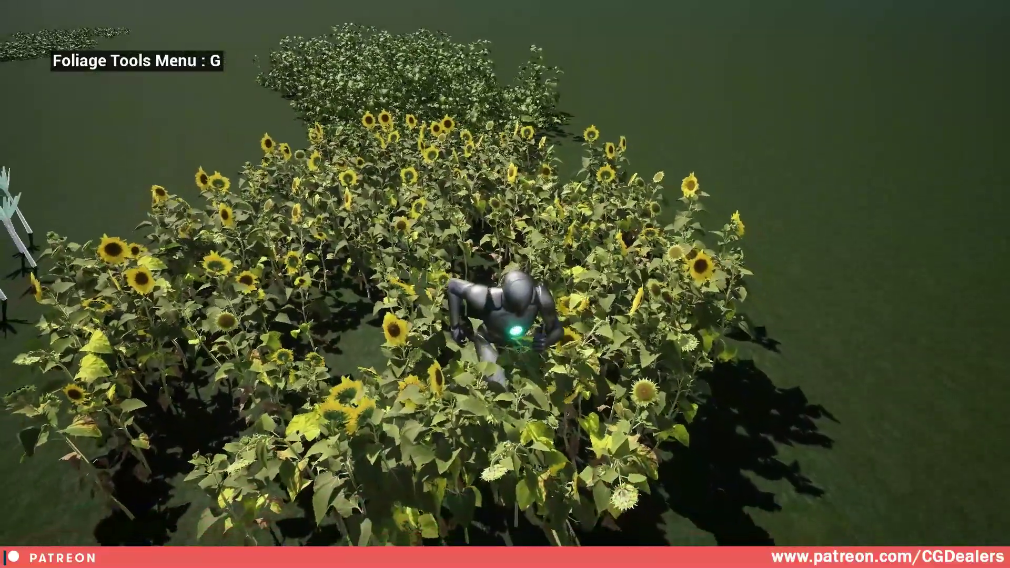
pyautogui.press('s')
pyautogui.press('a')
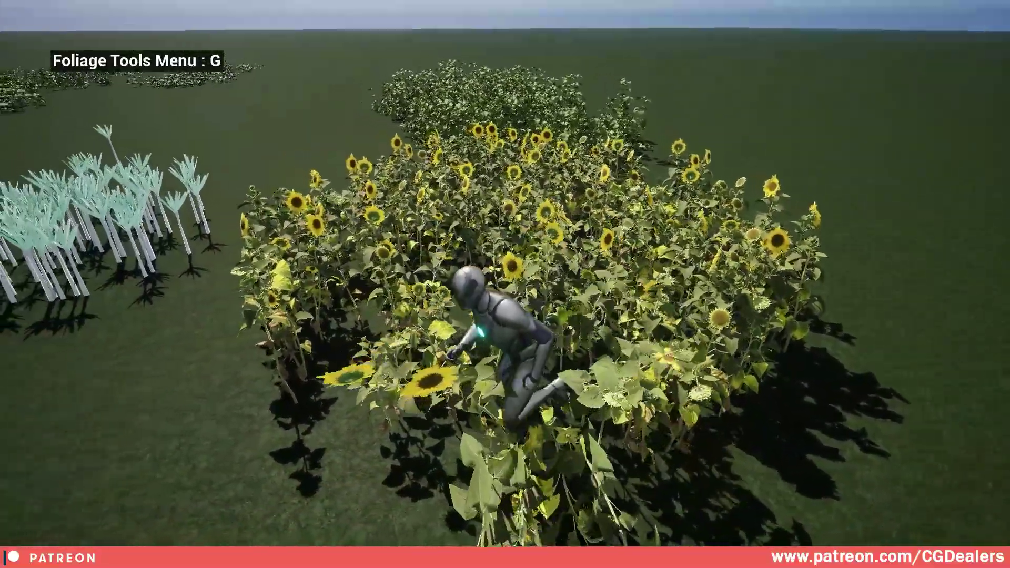
pyautogui.press('a')
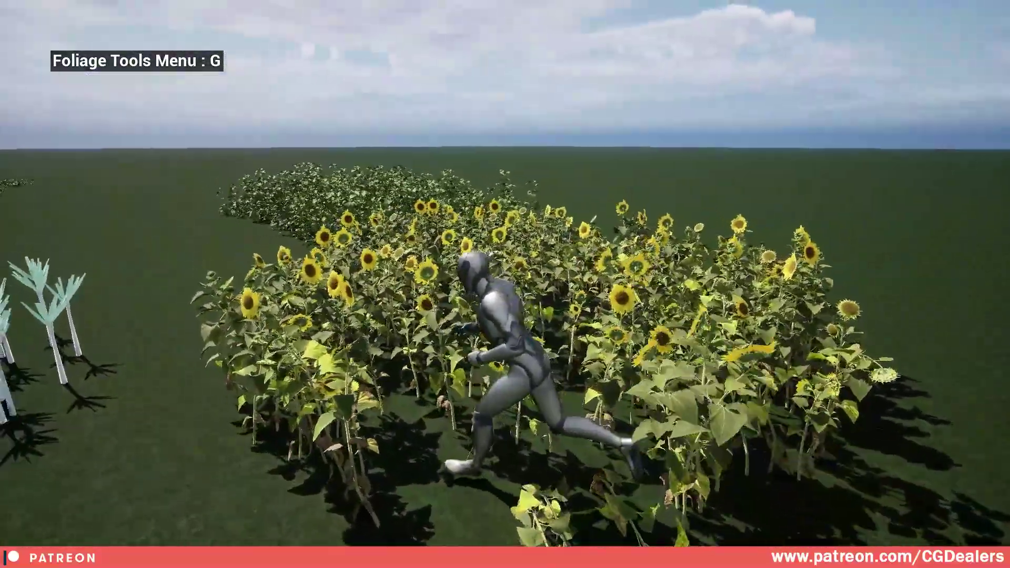
pyautogui.press('w')
pyautogui.press('d')
pyautogui.press('a')
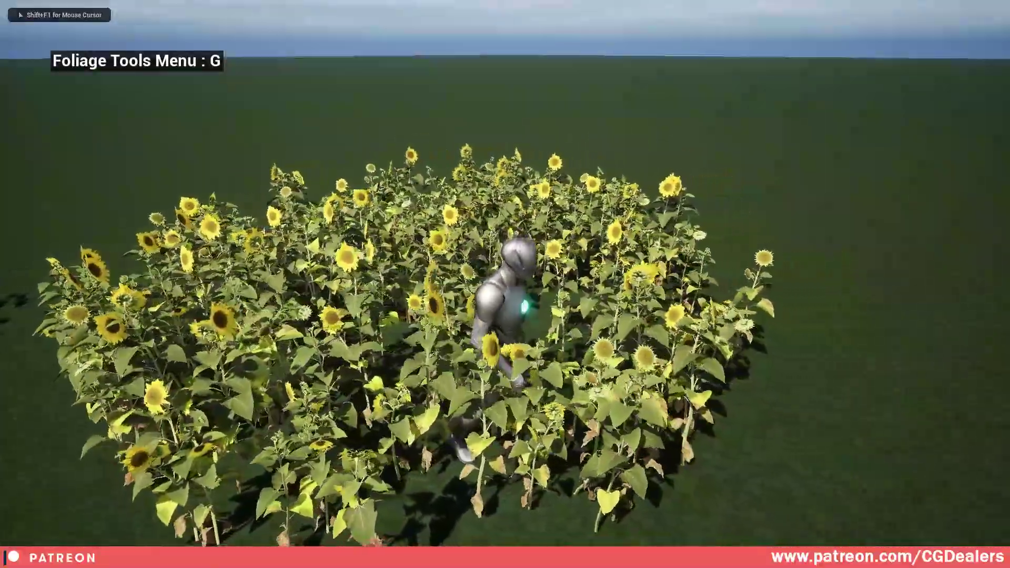
pyautogui.press('w')
pyautogui.press('a')
pyautogui.press('s')
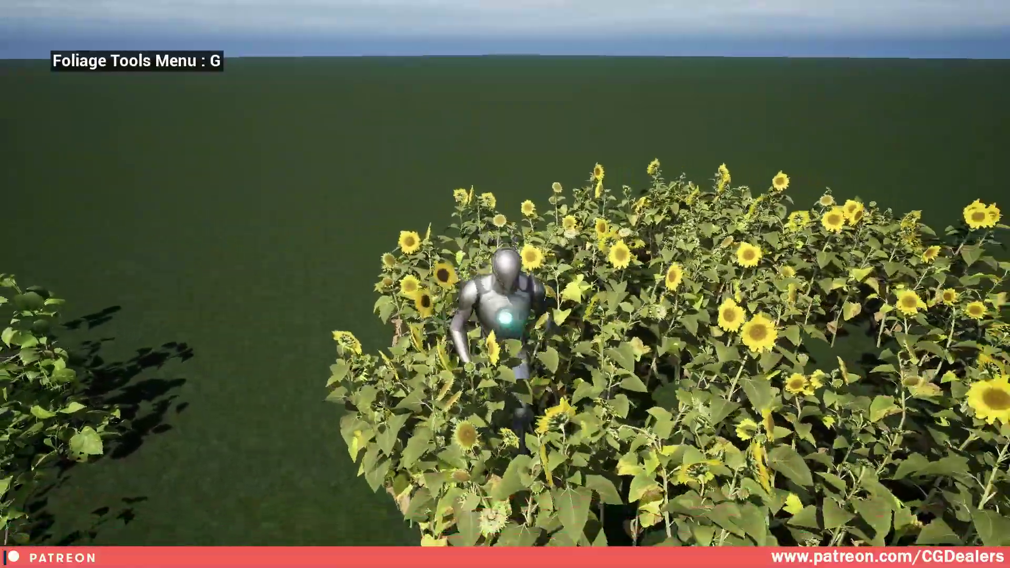
pyautogui.press('d')
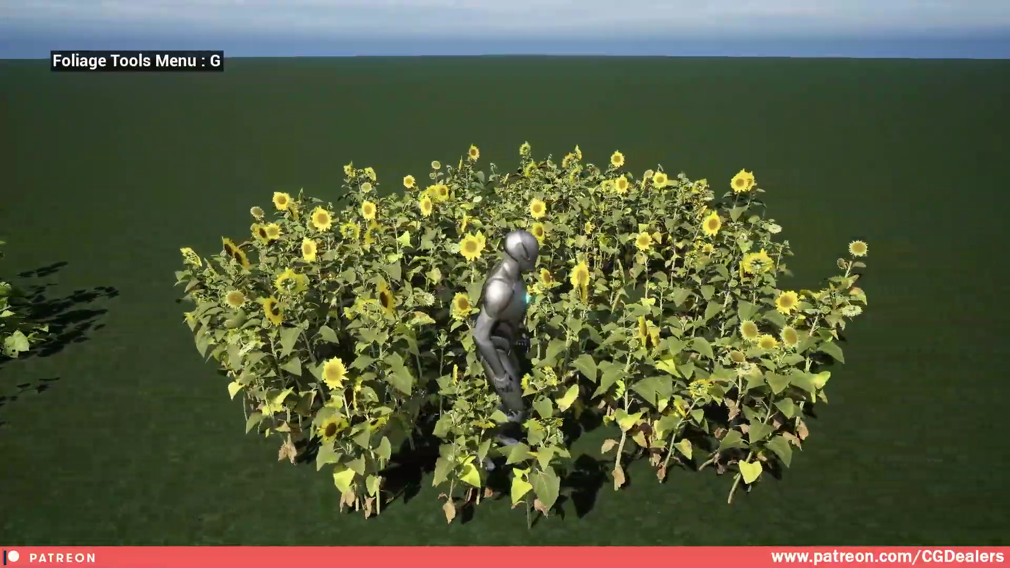
pyautogui.press('w')
pyautogui.press('a')
pyautogui.press('s')
pyautogui.press('w')
pyautogui.press('d')
pyautogui.press('s')
pyautogui.press('a')
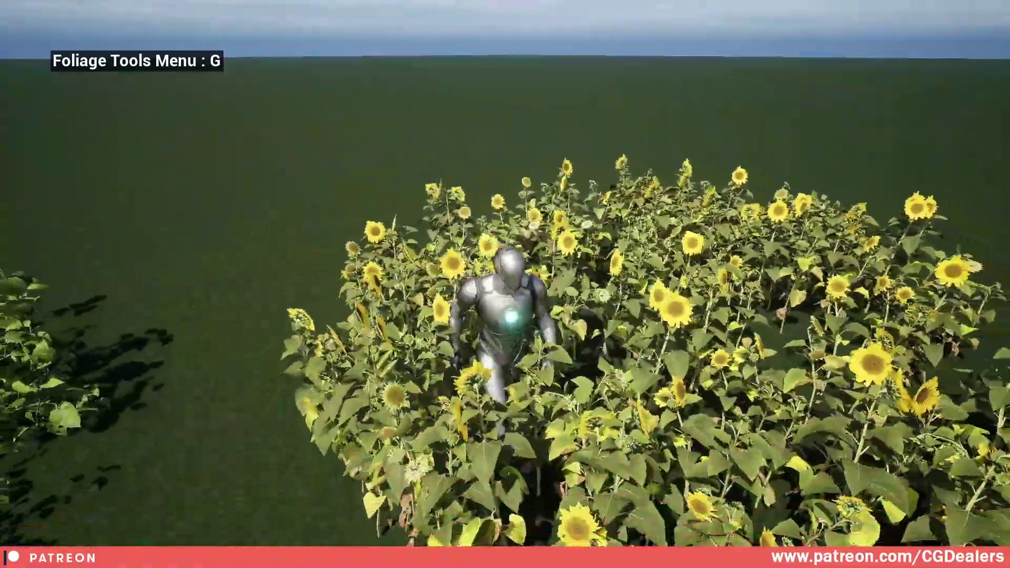
# In the in-game foliage tools menu, set Critical Damping Factor to 0.74, Mass to 0.56 and Push Force Amount to 100
pyautogui.press('g')
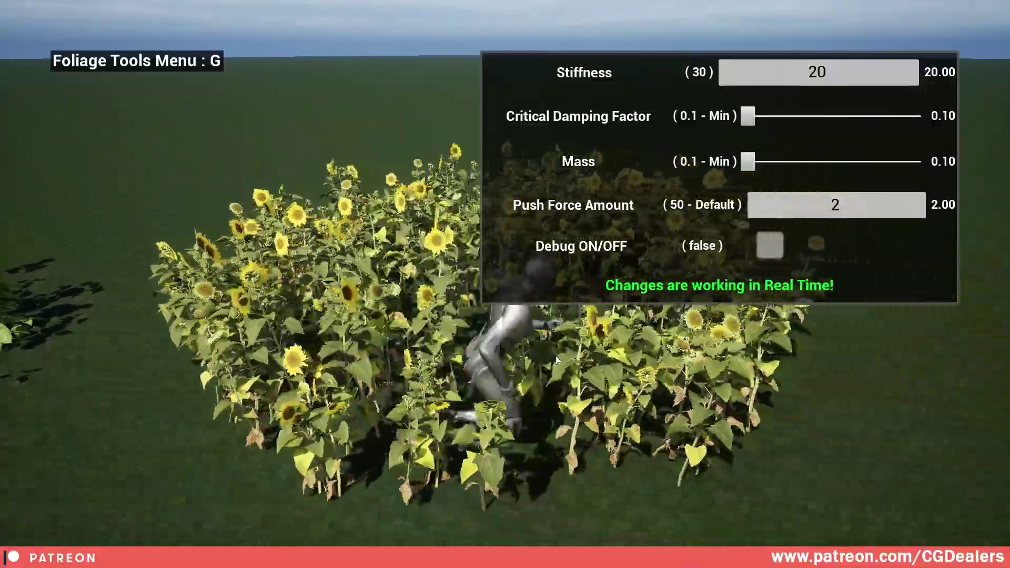
pyautogui.press('w')
pyautogui.press('a')
pyautogui.press('w')
pyautogui.moveTo(748, 116); pyautogui.dragTo(869, 115)
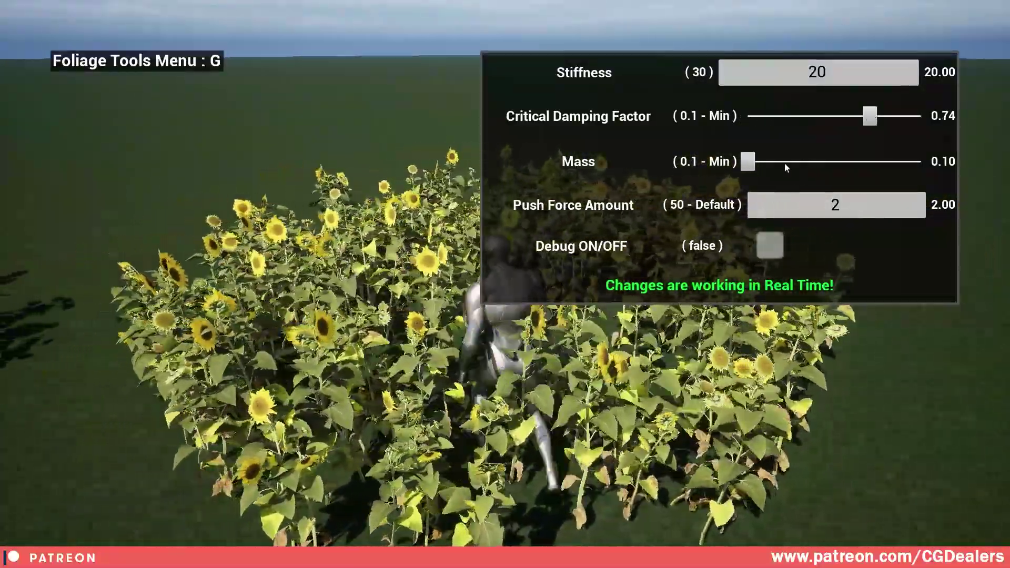
pyautogui.moveTo(785, 162); pyautogui.dragTo(836, 161)
pyautogui.click(839, 205)
pyautogui.press('BackSpace')
pyautogui.write('100')
pyautogui.press('Return')
# Run the character through the sunflowers to test the changed physics settings, and close the foliage tools menu
pyautogui.press('w')
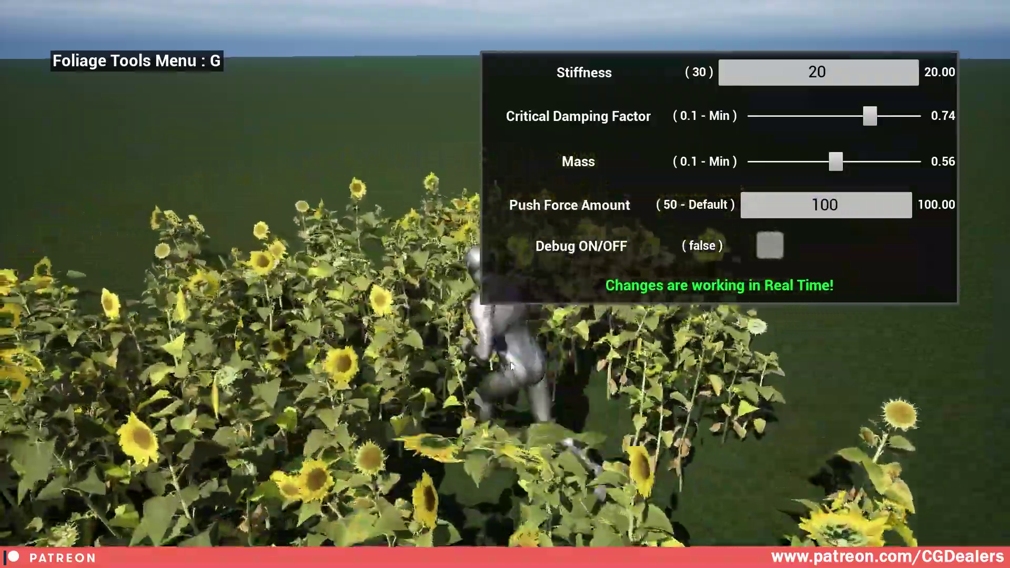
pyautogui.press('s')
pyautogui.press('d')
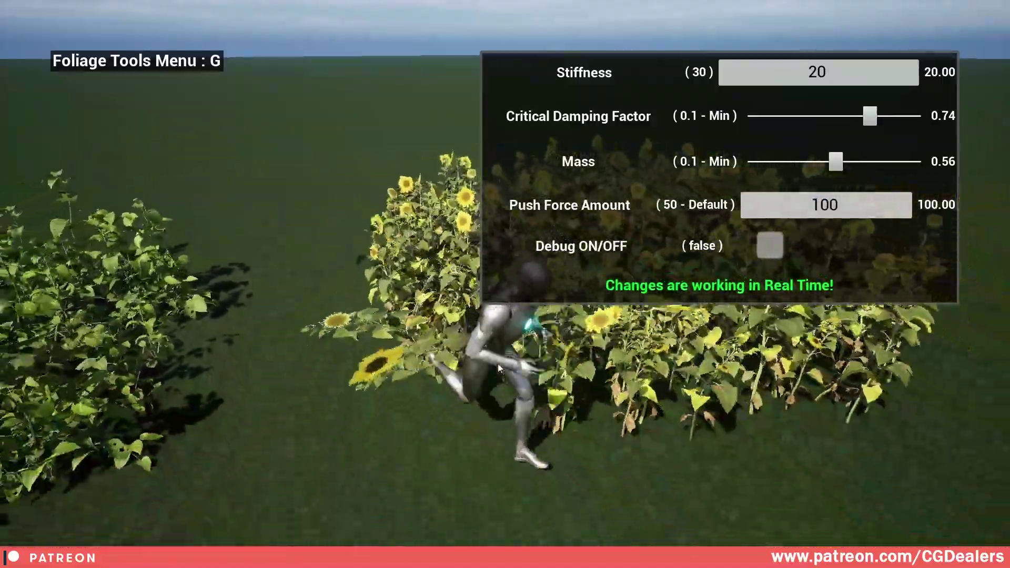
pyautogui.press('g')
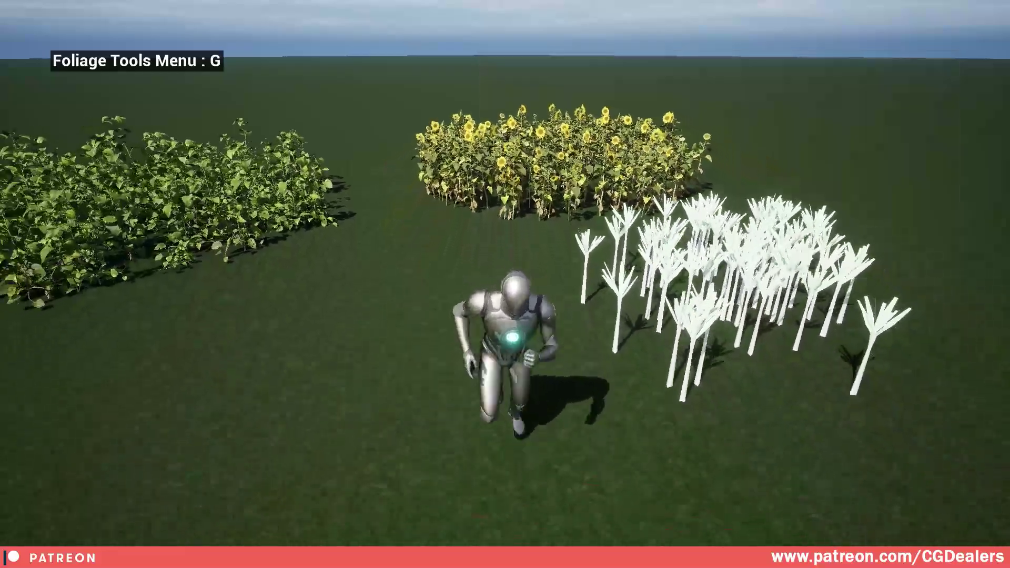
pyautogui.press('a')
pyautogui.press('w')
pyautogui.press('w')
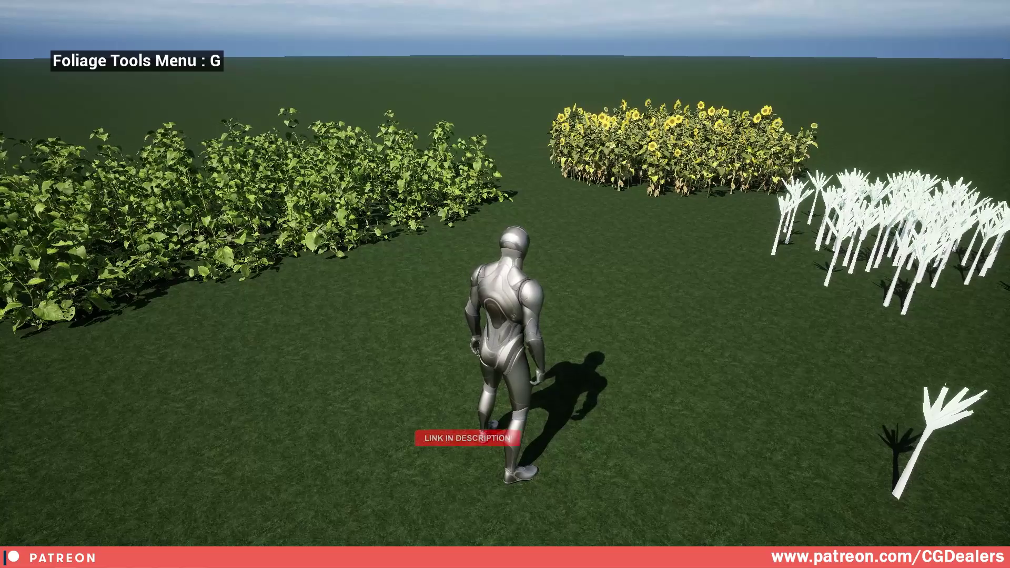
pyautogui.press('s')
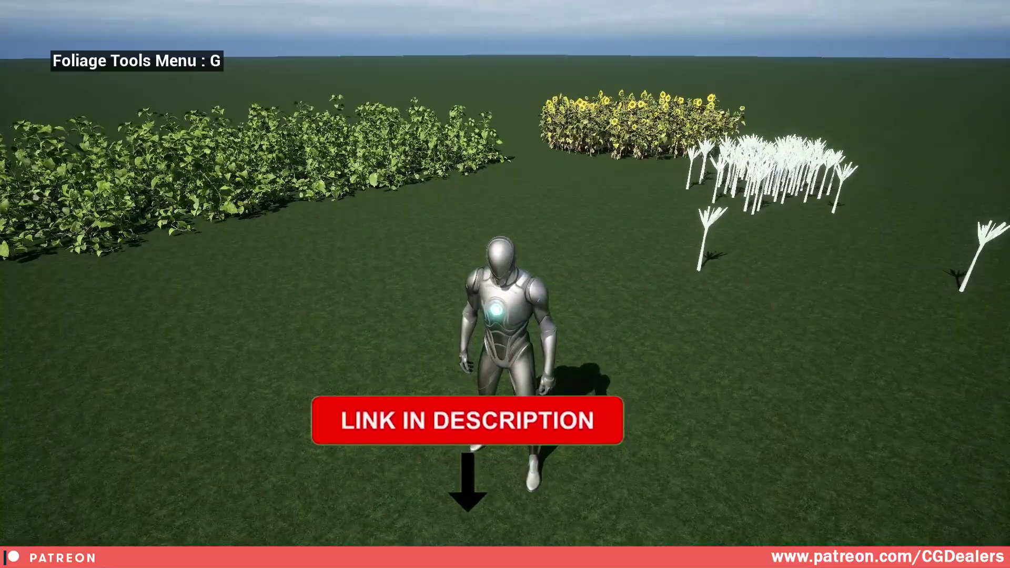